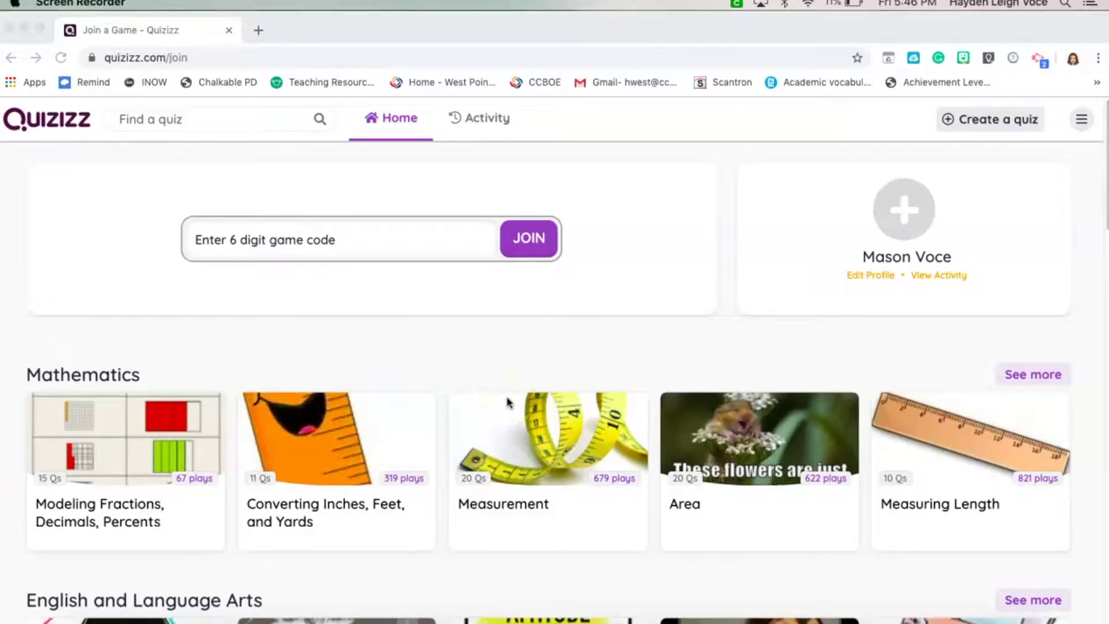
- Examine the game code entry field and the suggested quizzes grouped by subject on the home page
{"action": "left_click", "coordinate": [374, 251]}
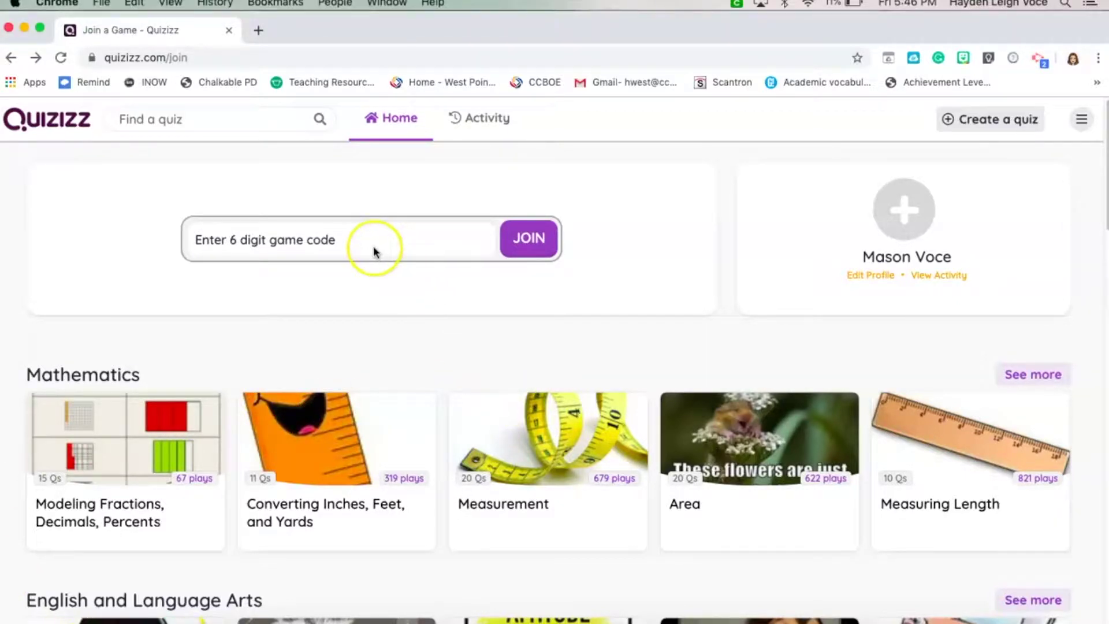
{"action": "left_click", "coordinate": [374, 247]}
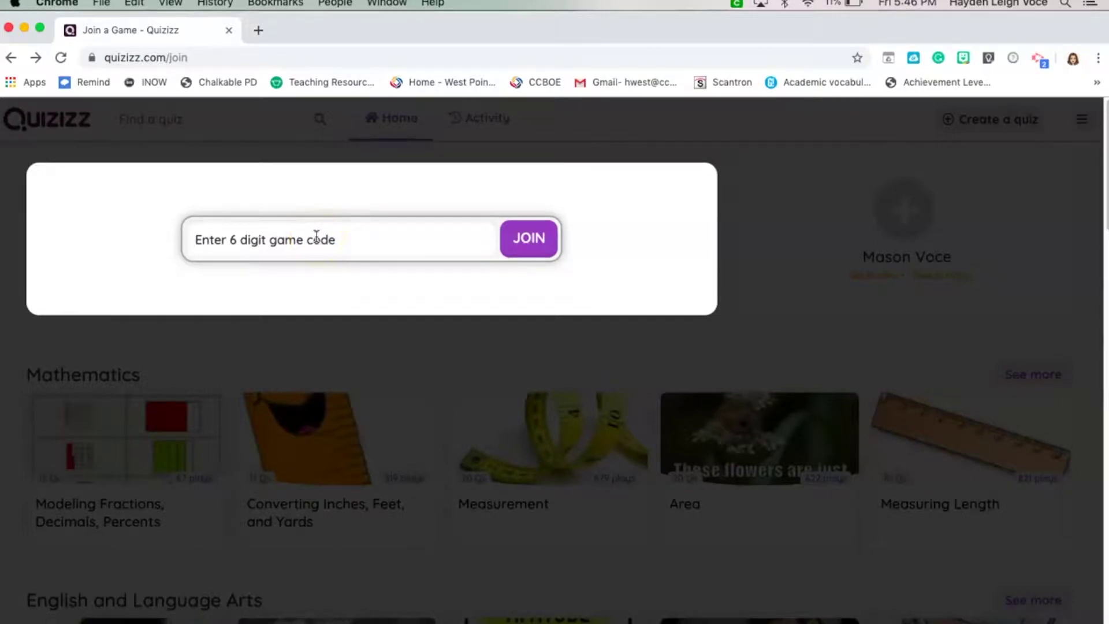
{"action": "left_click", "coordinate": [396, 153]}
{"action": "scroll", "coordinate": [356, 314], "scroll_direction": "down", "scroll_amount": 5}
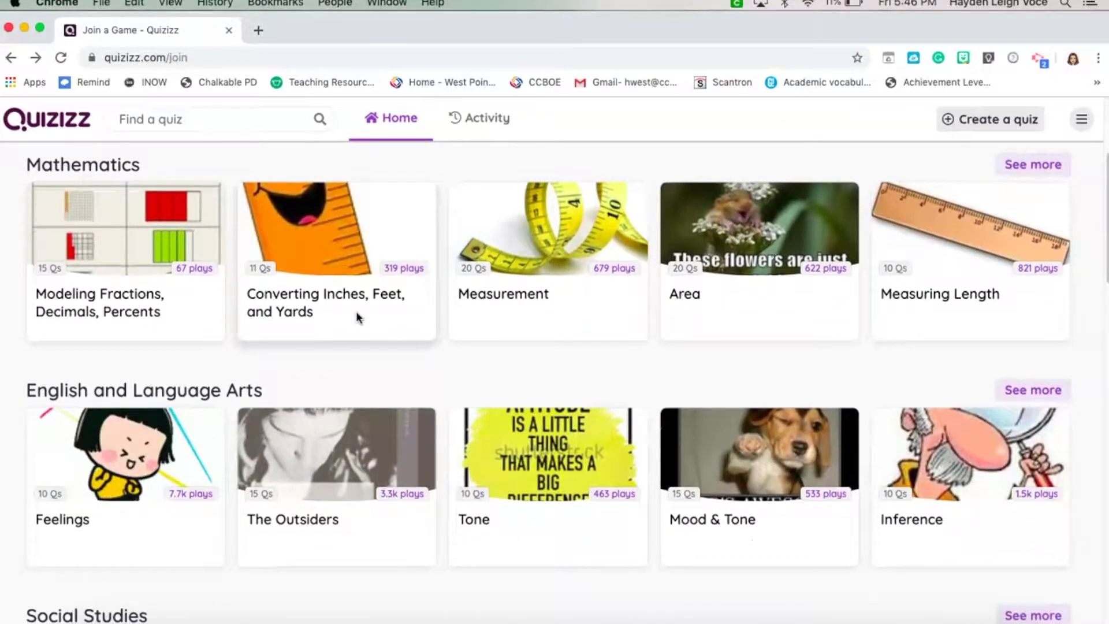
{"action": "scroll", "coordinate": [357, 317], "scroll_direction": "down", "scroll_amount": 4}
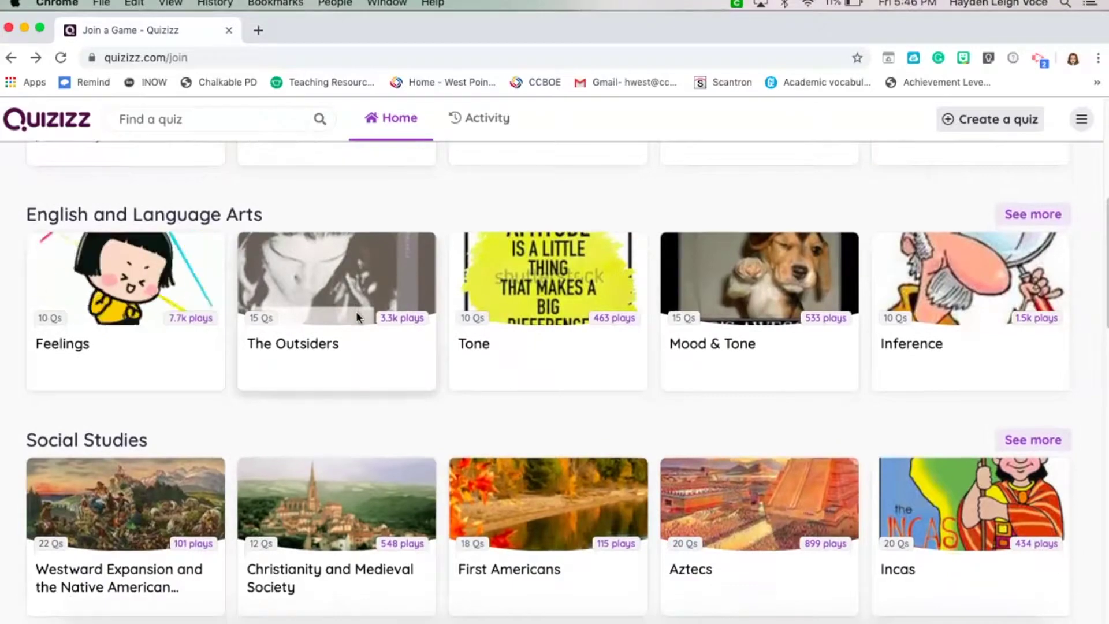
{"action": "scroll", "coordinate": [356, 311], "scroll_direction": "down", "scroll_amount": 2}
{"action": "scroll", "coordinate": [355, 310], "scroll_direction": "down", "scroll_amount": 2}
{"action": "scroll", "coordinate": [356, 311], "scroll_direction": "down", "scroll_amount": 7}
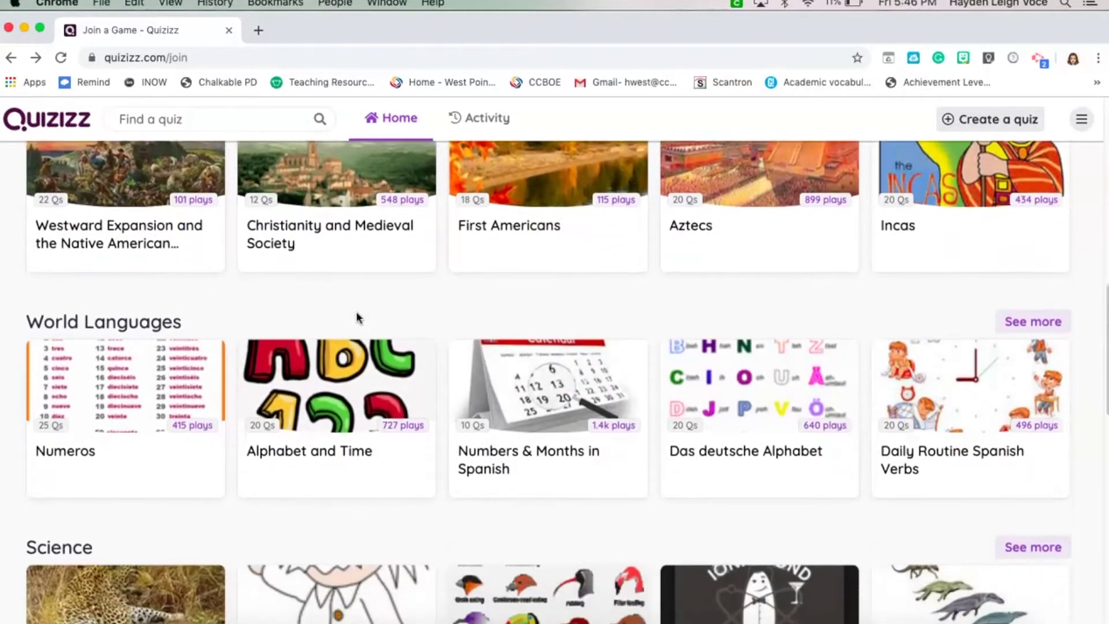
{"action": "scroll", "coordinate": [356, 311], "scroll_direction": "up", "scroll_amount": 6}
{"action": "scroll", "coordinate": [357, 317], "scroll_direction": "up", "scroll_amount": 13}
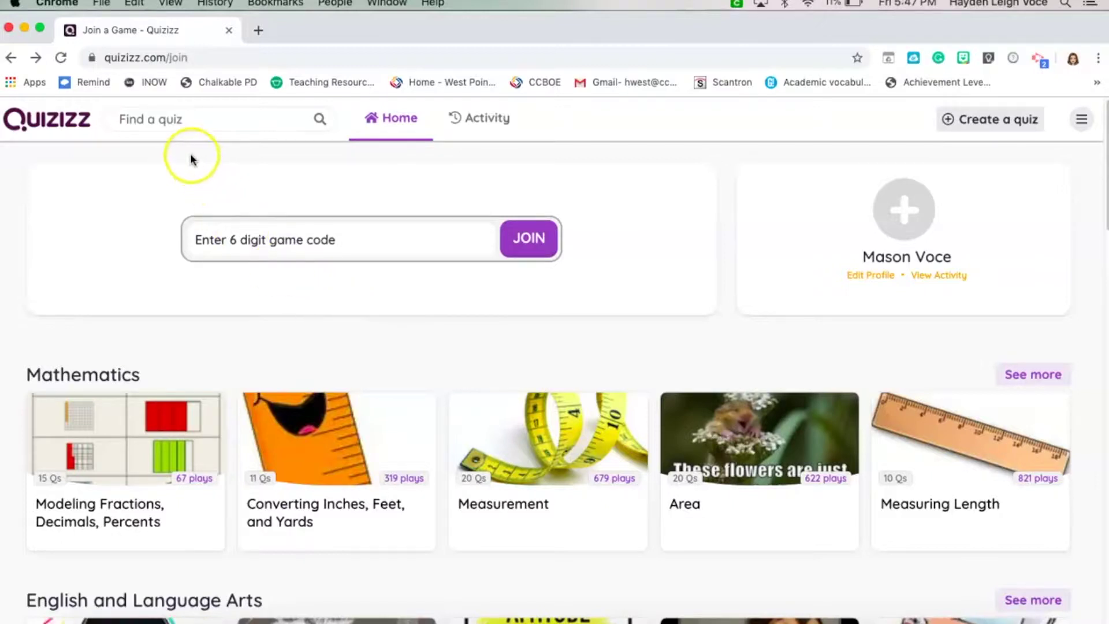
- Search for quizzes on "wonder parts 3-5" and look through the results
{"action": "left_click", "coordinate": [172, 121]}
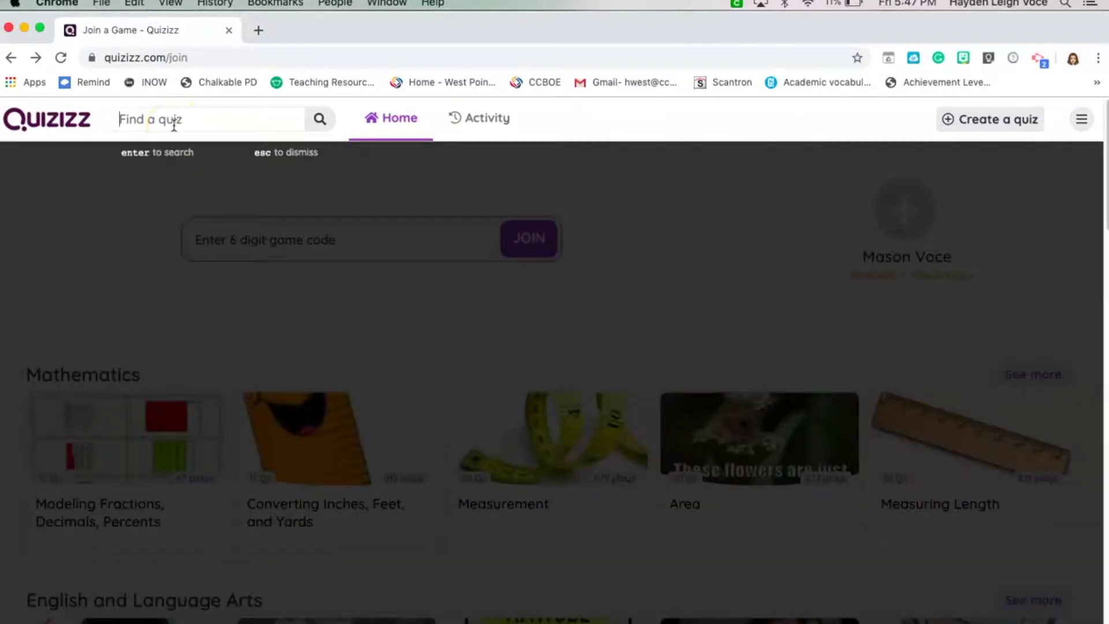
{"action": "type", "text": "wonder parts 3-5"}
{"action": "key", "text": "Return"}
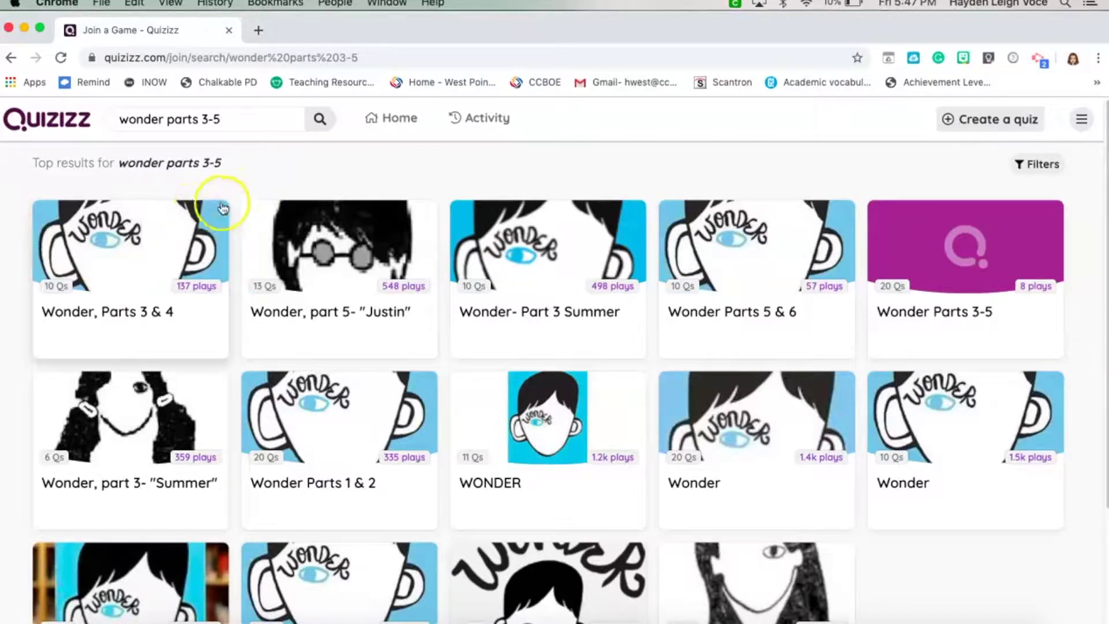
{"action": "scroll", "coordinate": [178, 269], "scroll_direction": "down", "scroll_amount": 3}
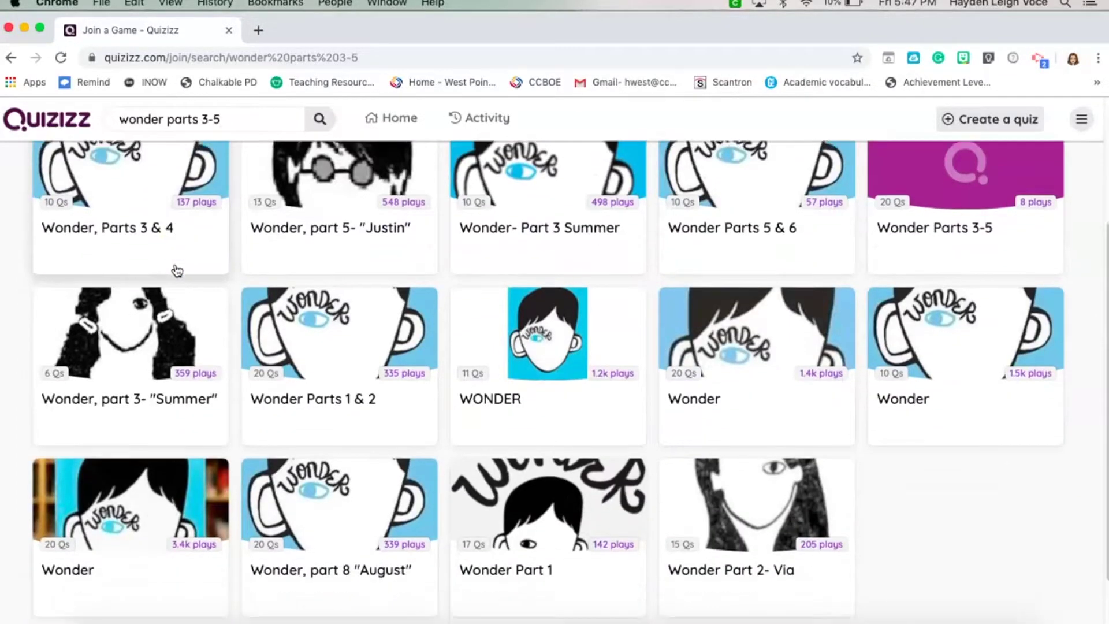
{"action": "scroll", "coordinate": [177, 269], "scroll_direction": "down", "scroll_amount": 4}
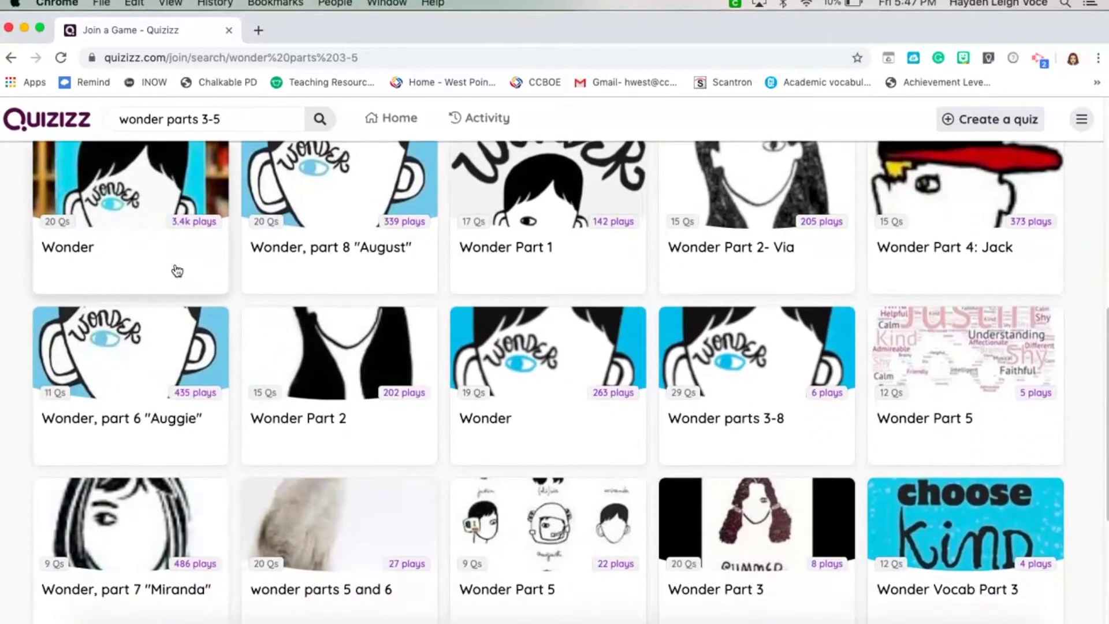
{"action": "scroll", "coordinate": [178, 270], "scroll_direction": "down", "scroll_amount": 5}
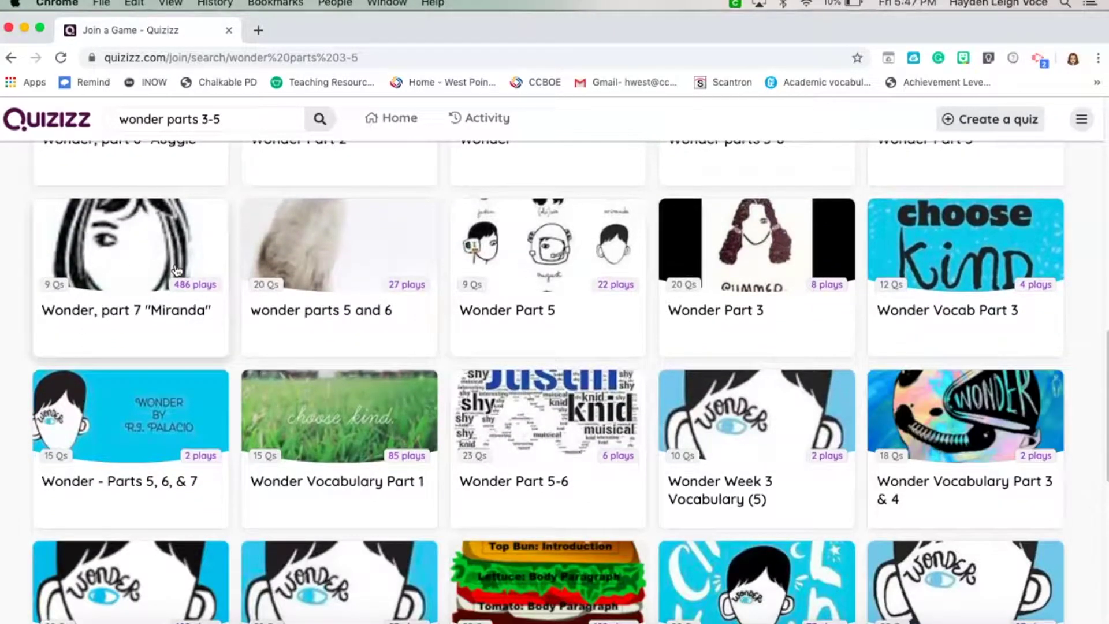
{"action": "scroll", "coordinate": [178, 270], "scroll_direction": "up", "scroll_amount": 12}
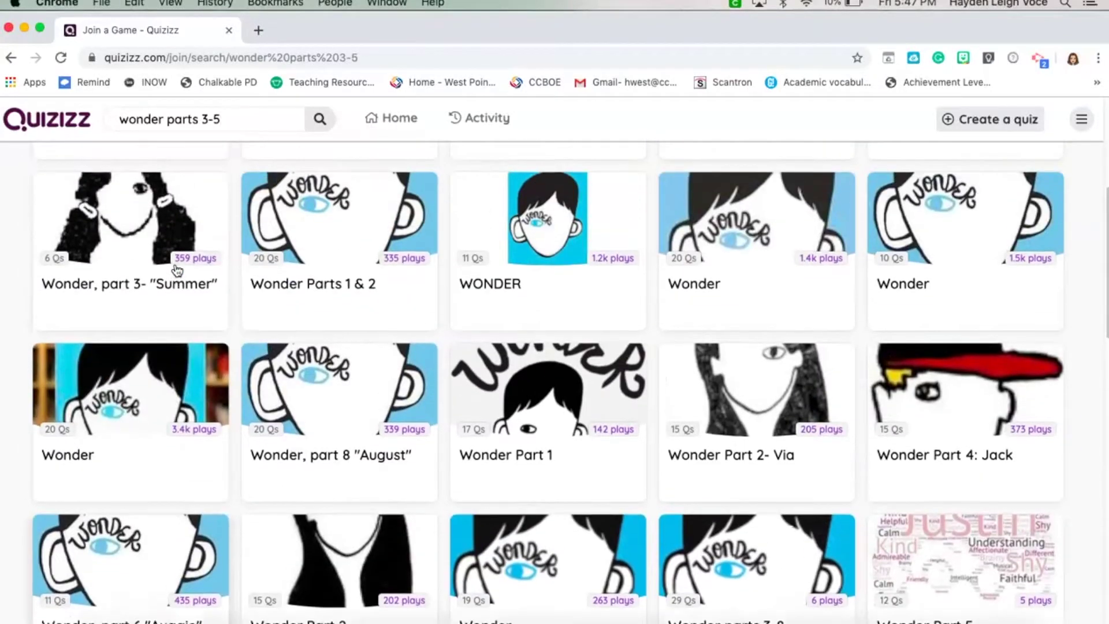
{"action": "scroll", "coordinate": [177, 269], "scroll_direction": "up", "scroll_amount": 1}
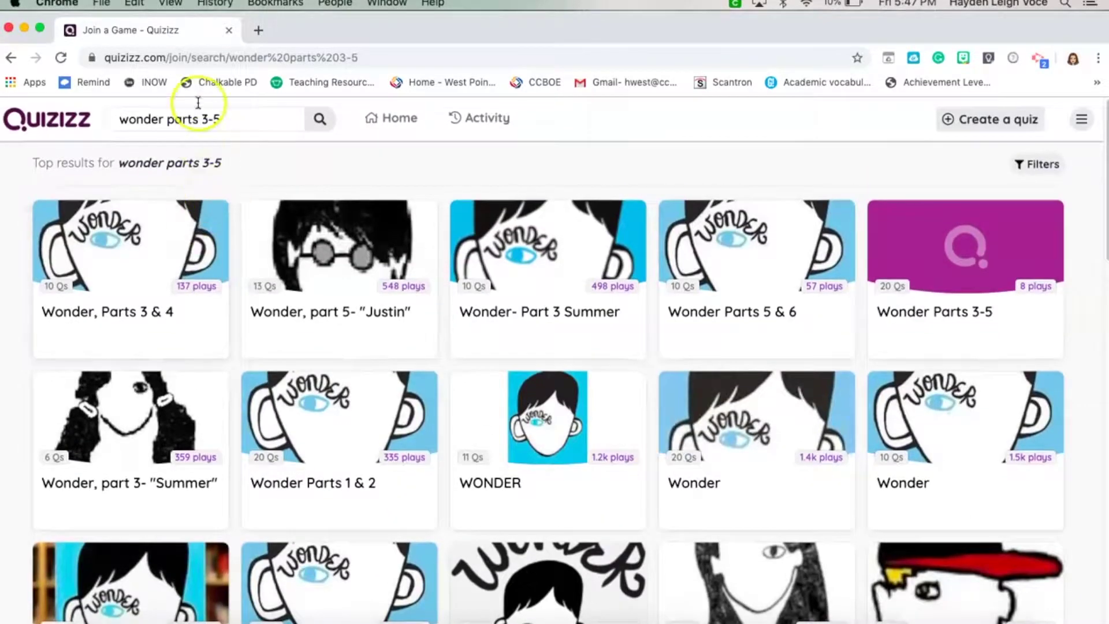
- Replace the quiz search with "figurative language" and run it
{"action": "triple_click", "coordinate": [208, 124]}
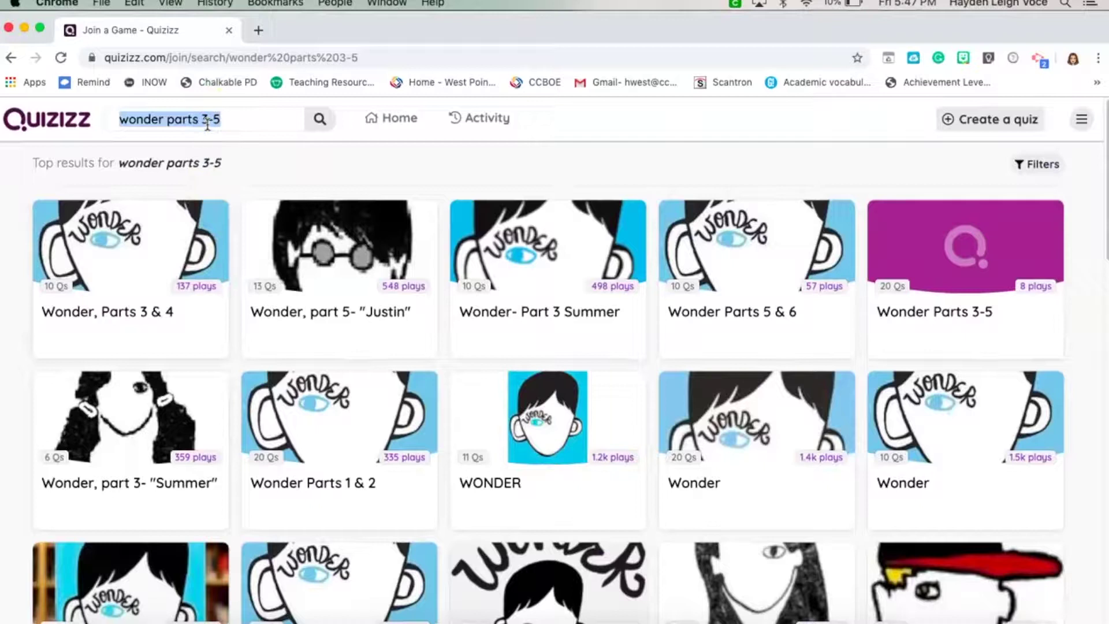
{"action": "type", "text": "figurati"}
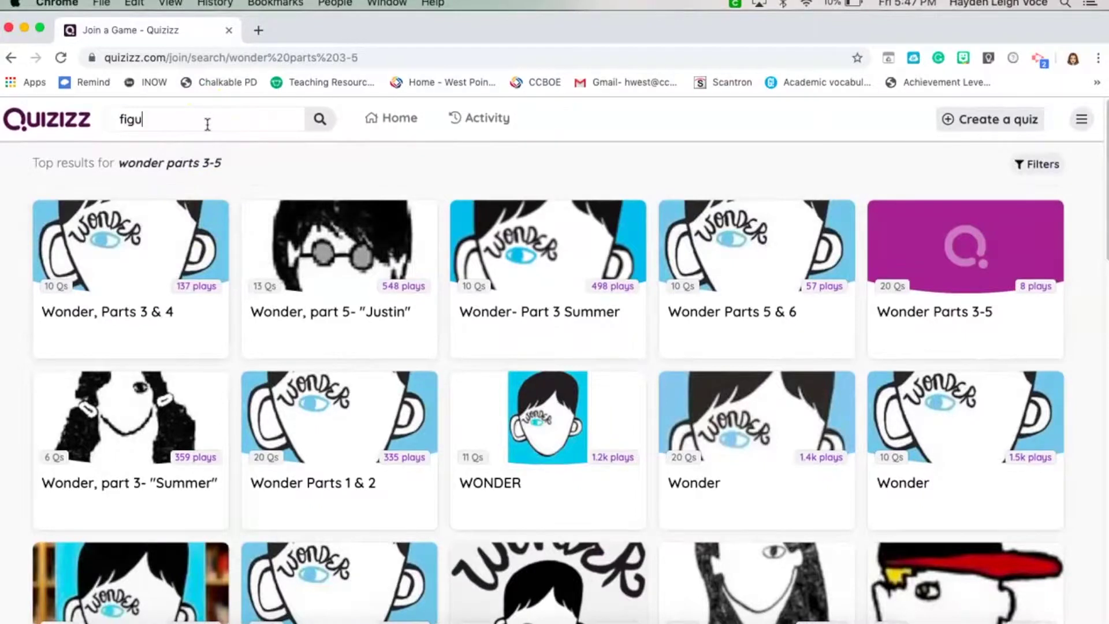
{"action": "type", "text": "ve language"}
{"action": "key", "text": "Return"}
- Open the details of the first Figurative Language quiz in the results and read its sample questions
{"action": "left_click", "coordinate": [124, 298]}
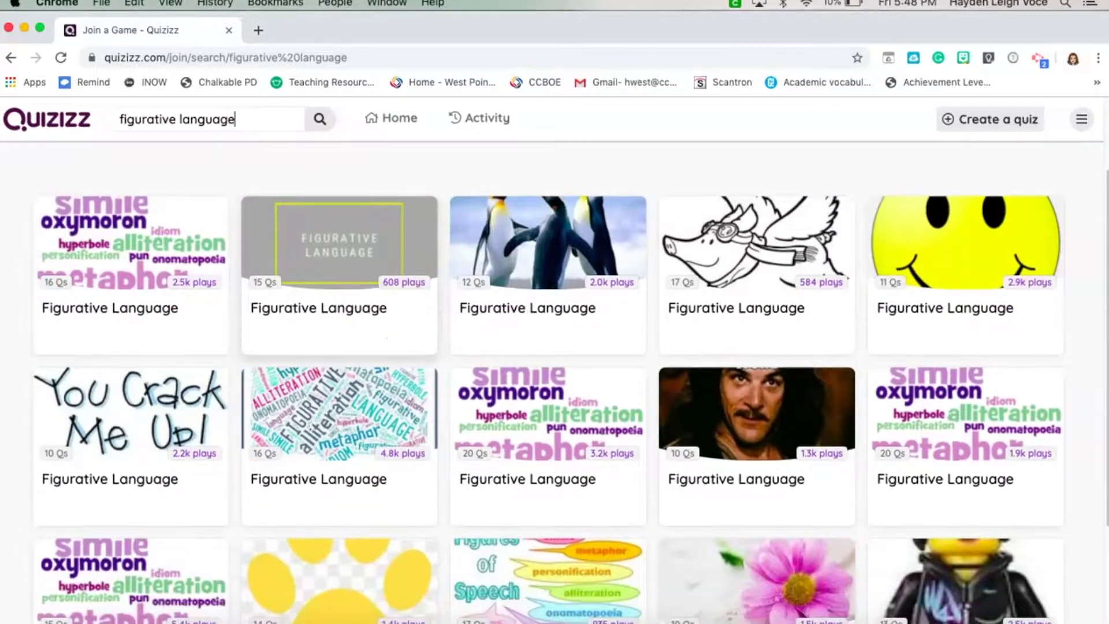
{"action": "left_click", "coordinate": [9, 261]}
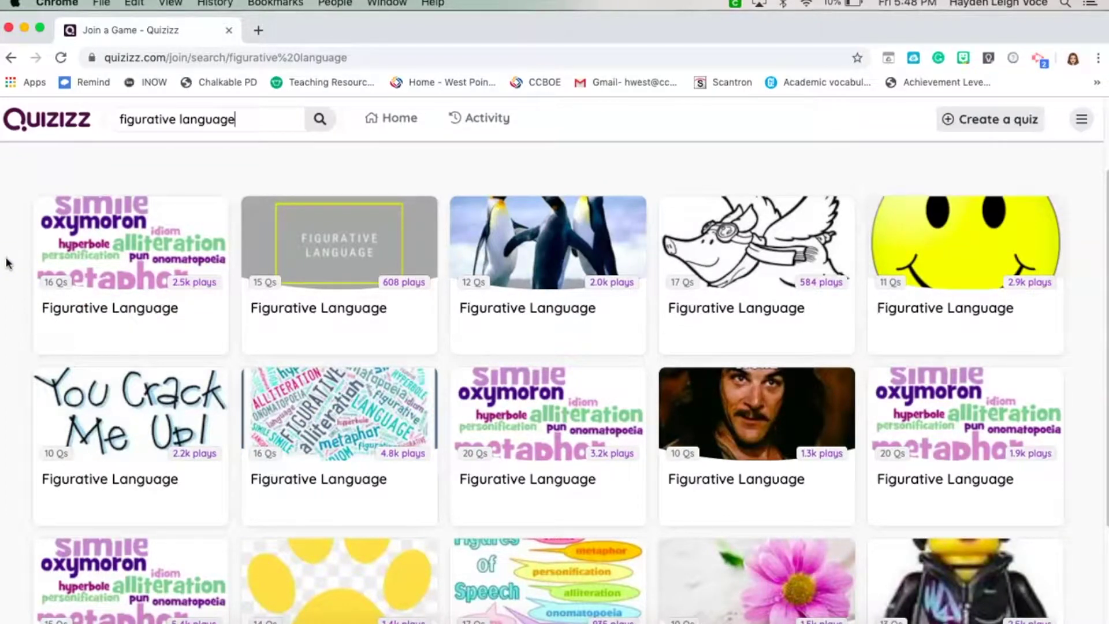
{"action": "left_click", "coordinate": [11, 216]}
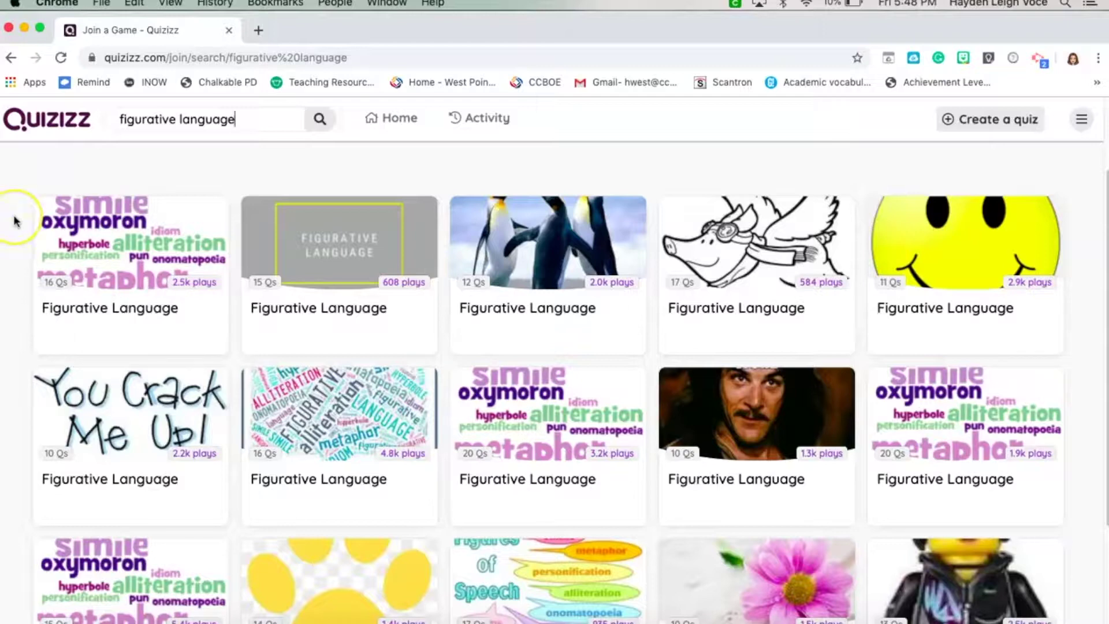
{"action": "left_click", "coordinate": [33, 227]}
{"action": "left_click", "coordinate": [105, 260]}
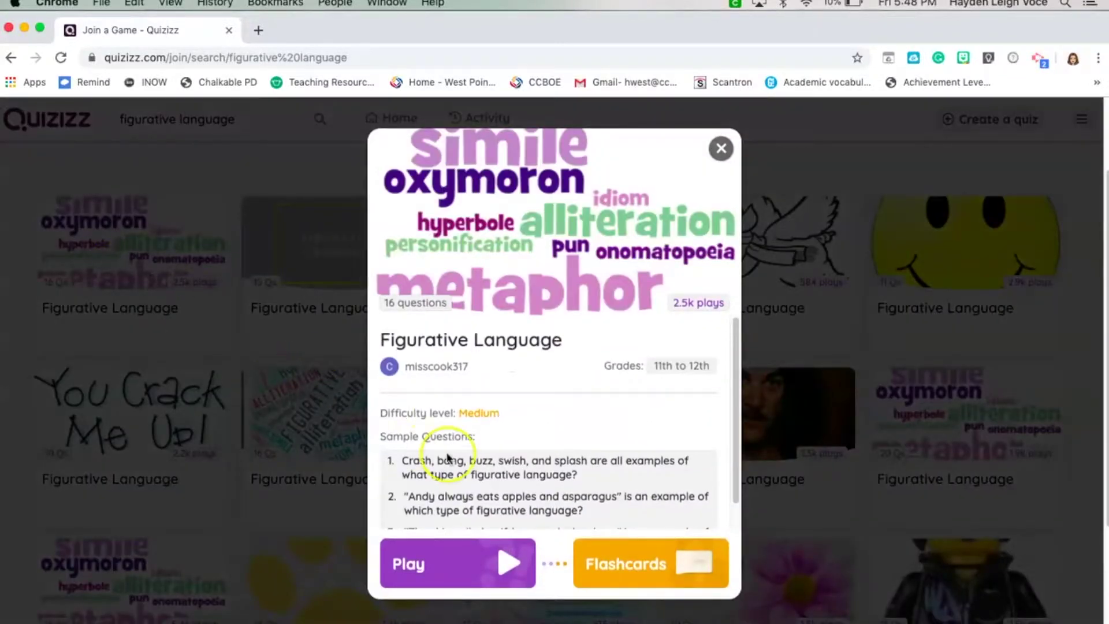
{"action": "scroll", "coordinate": [448, 458], "scroll_direction": "down", "scroll_amount": 1}
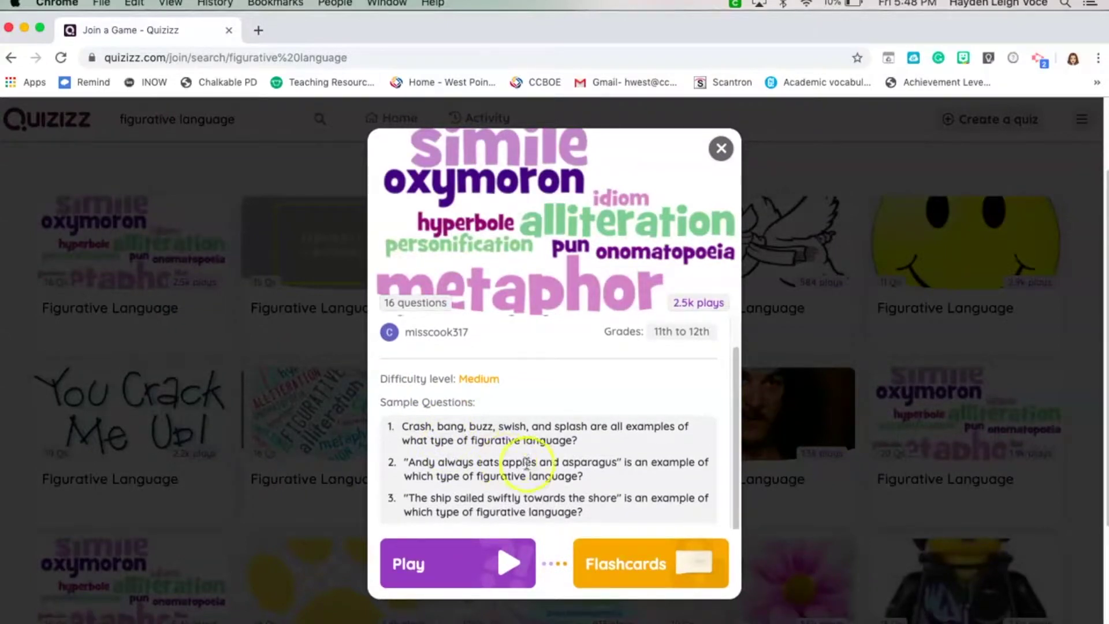
- Open the Figurative Language quiz as flashcards and start the shuffled deck
{"action": "left_click", "coordinate": [627, 548]}
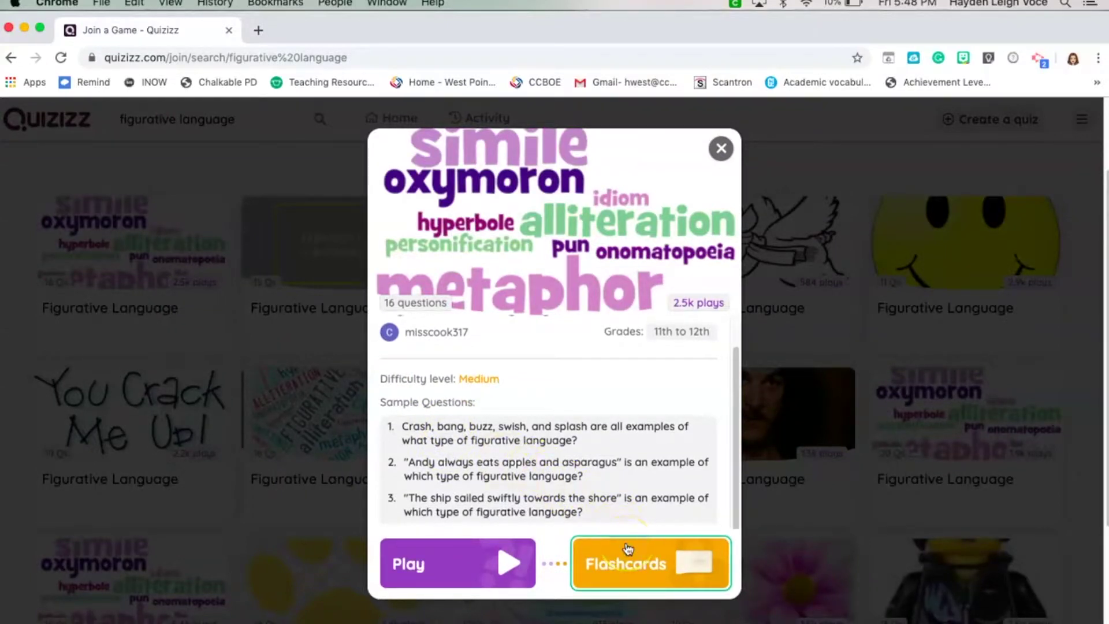
{"action": "left_click", "coordinate": [628, 548]}
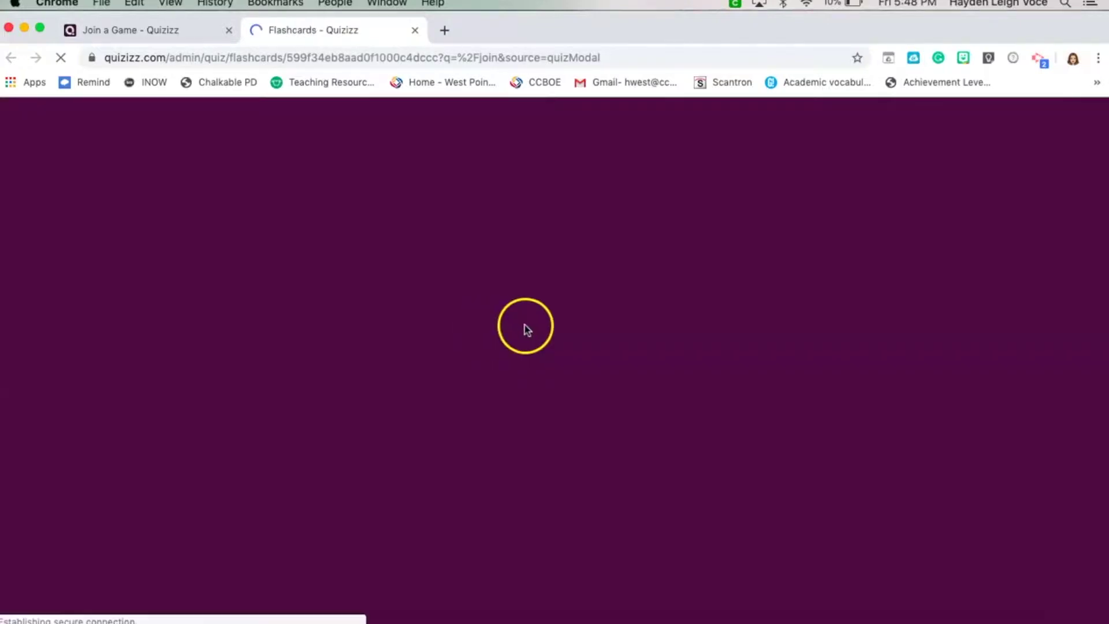
{"action": "left_click", "coordinate": [704, 333]}
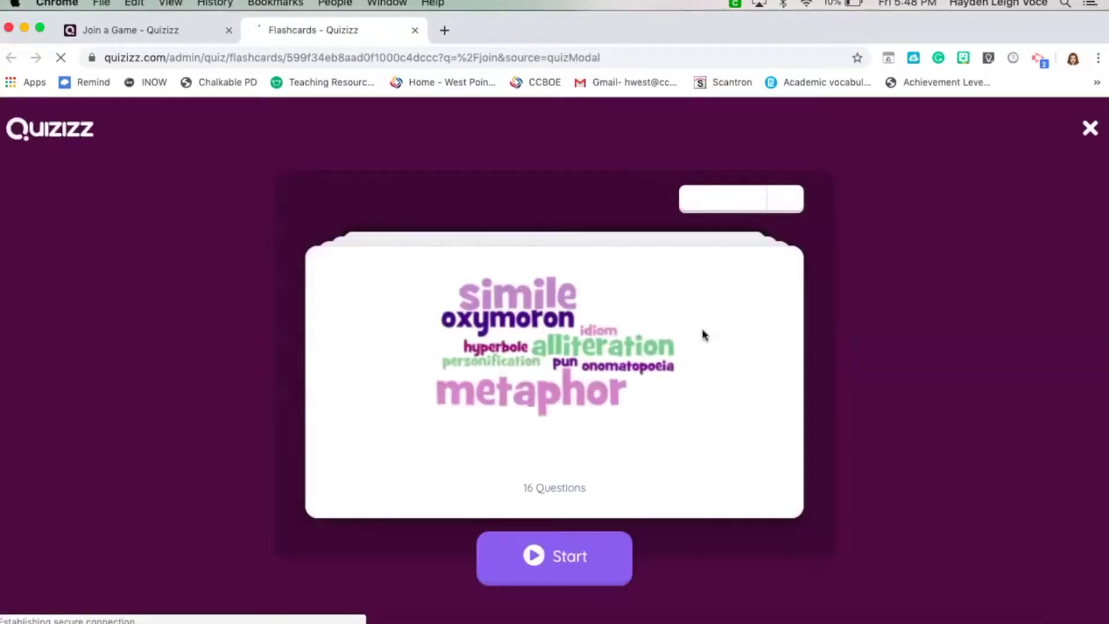
{"action": "left_click", "coordinate": [815, 378]}
{"action": "left_click", "coordinate": [584, 560]}
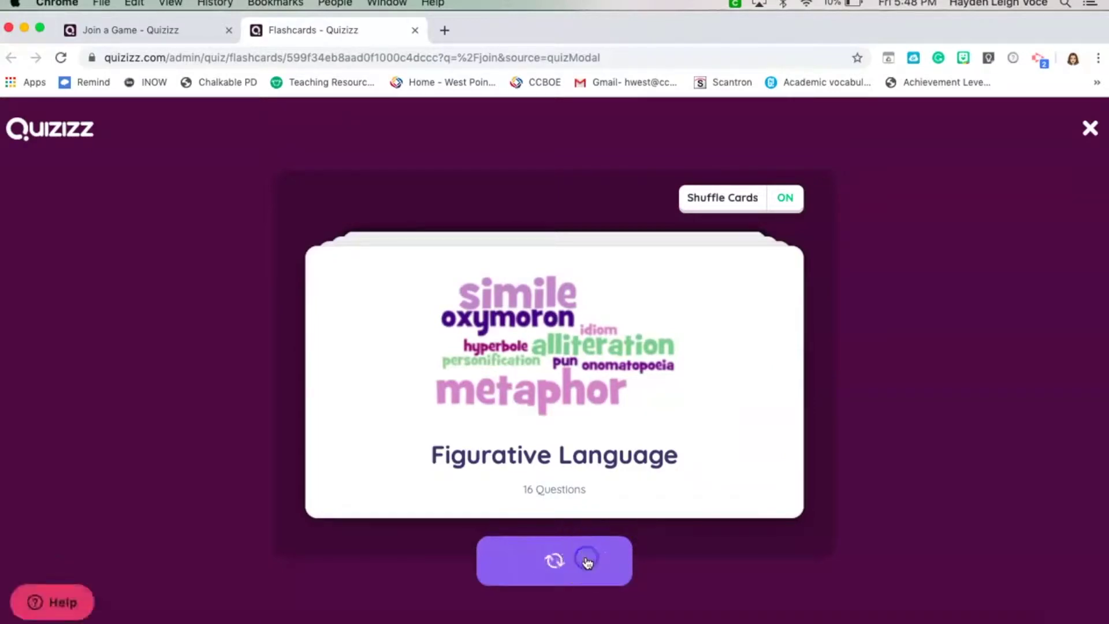
{"action": "left_click", "coordinate": [733, 532]}
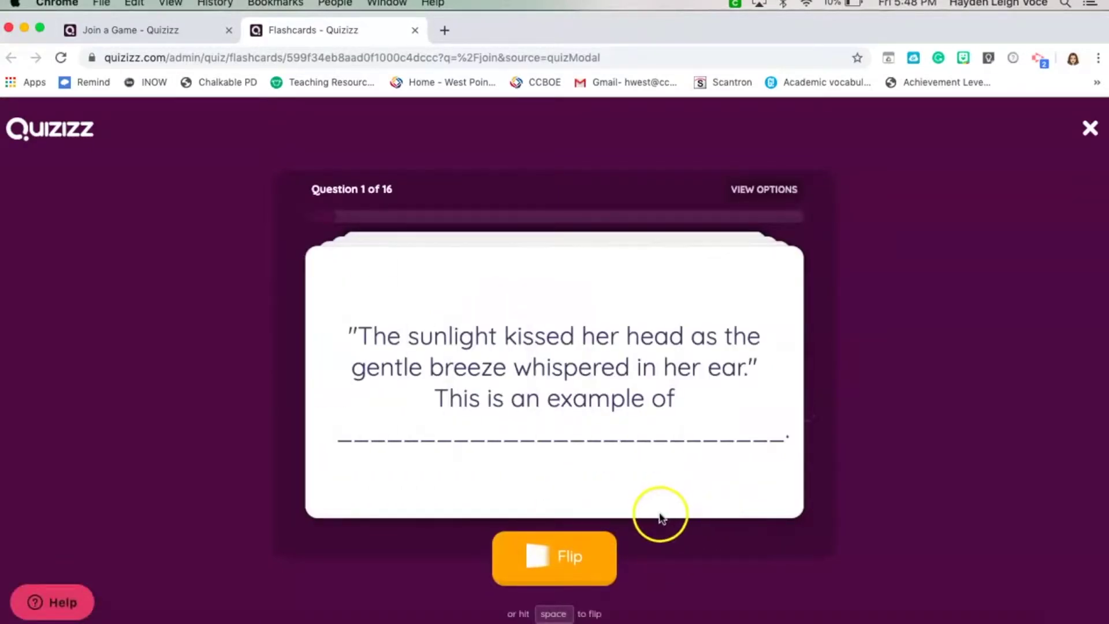
- Flip the first two flashcards to their answers and mark each one as Got it
{"action": "left_click", "coordinate": [577, 561]}
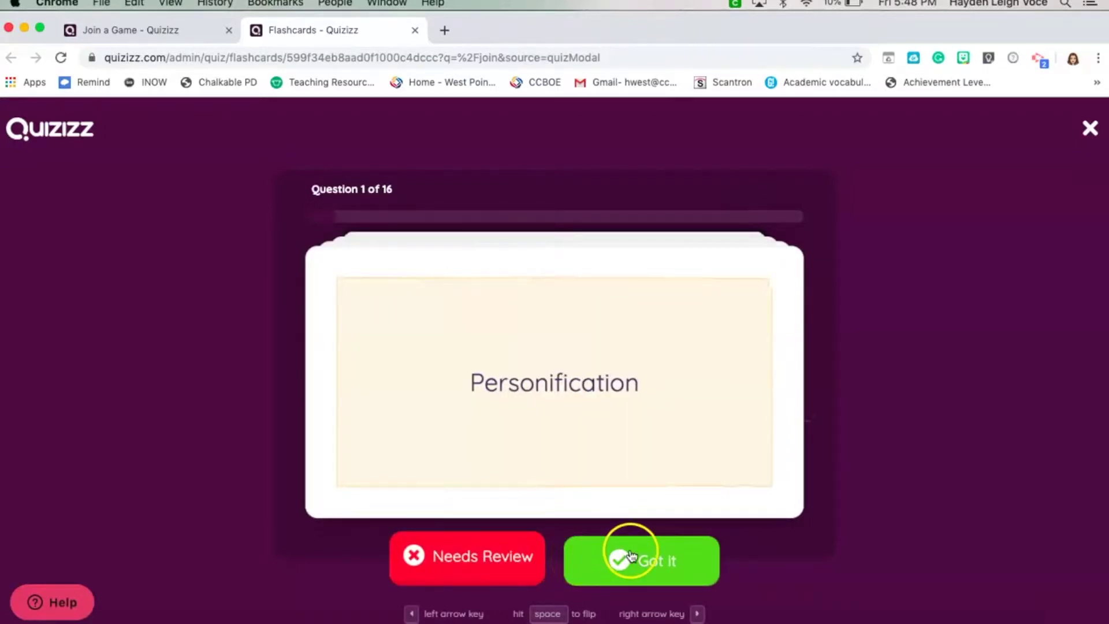
{"action": "left_click", "coordinate": [631, 555]}
{"action": "left_click", "coordinate": [574, 560]}
{"action": "left_click", "coordinate": [636, 557]}
{"action": "left_click", "coordinate": [813, 354]}
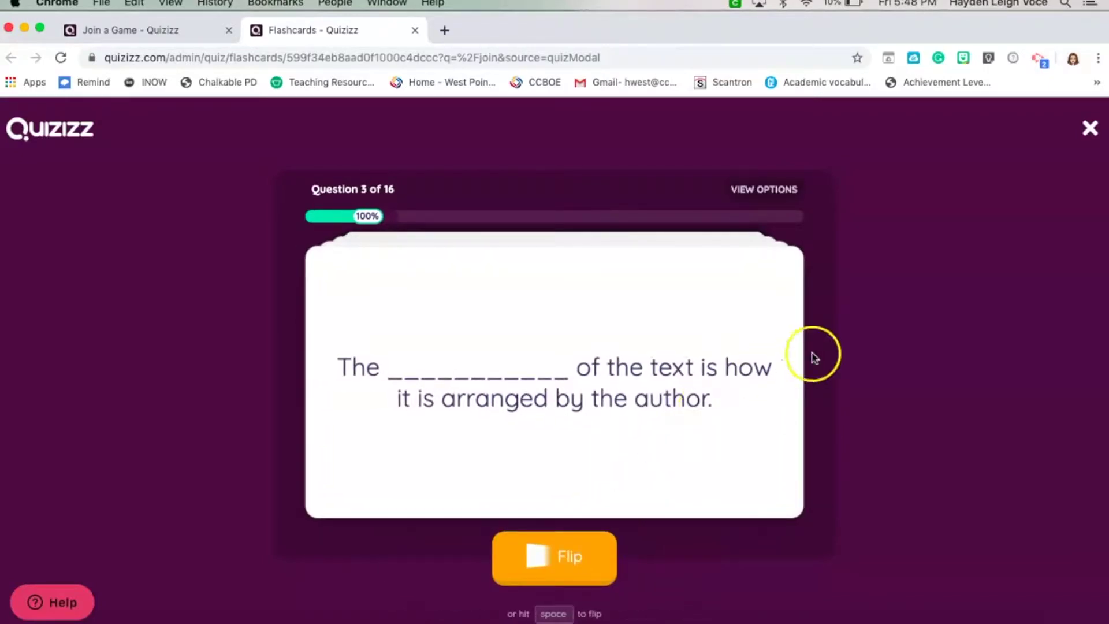
- Close the flashcards and return to the browser tab with the Figurative Language quiz details
{"action": "left_click", "coordinate": [1091, 127]}
{"action": "left_click", "coordinate": [610, 283]}
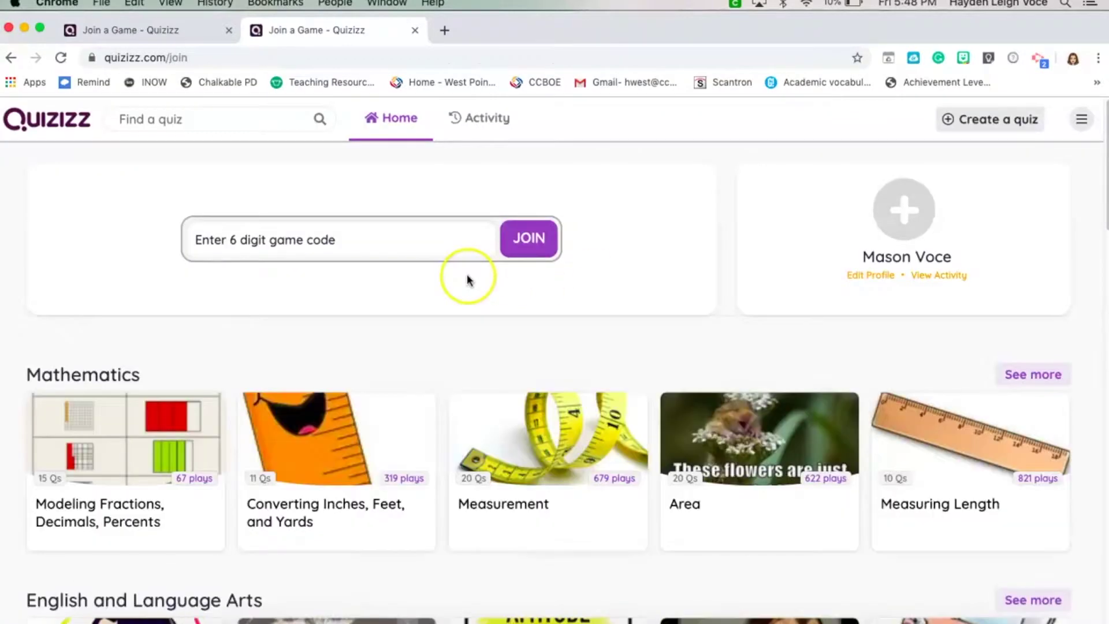
{"action": "left_click", "coordinate": [191, 40]}
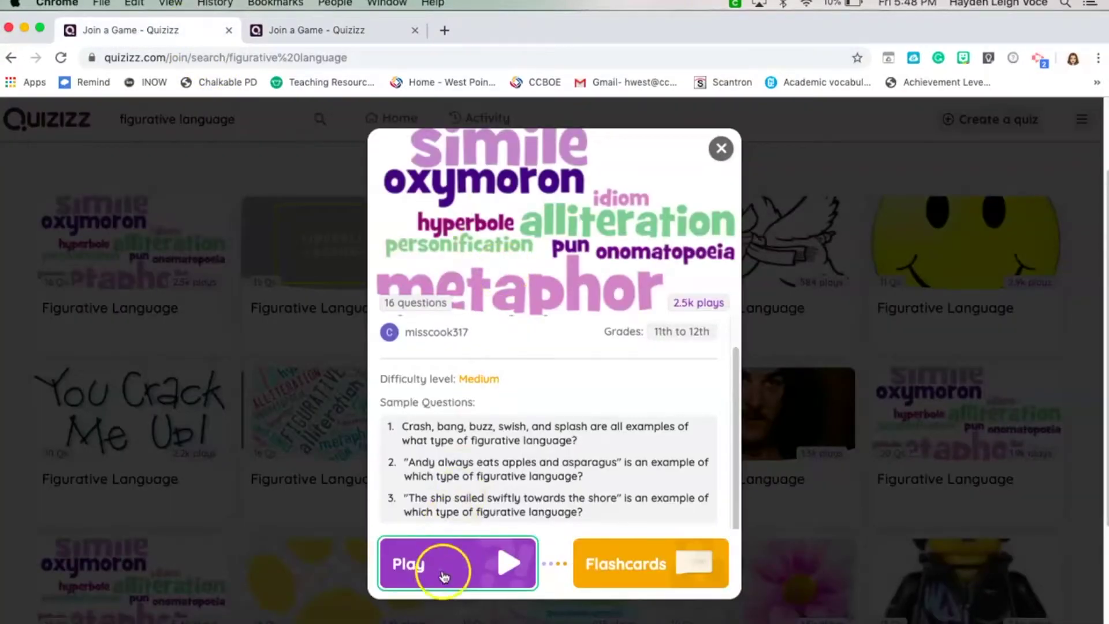
- Choose to play the Figurative Language quiz, and close its details to return to the search results
{"action": "left_click", "coordinate": [443, 582]}
{"action": "scroll", "coordinate": [577, 471], "scroll_direction": "down", "scroll_amount": 5}
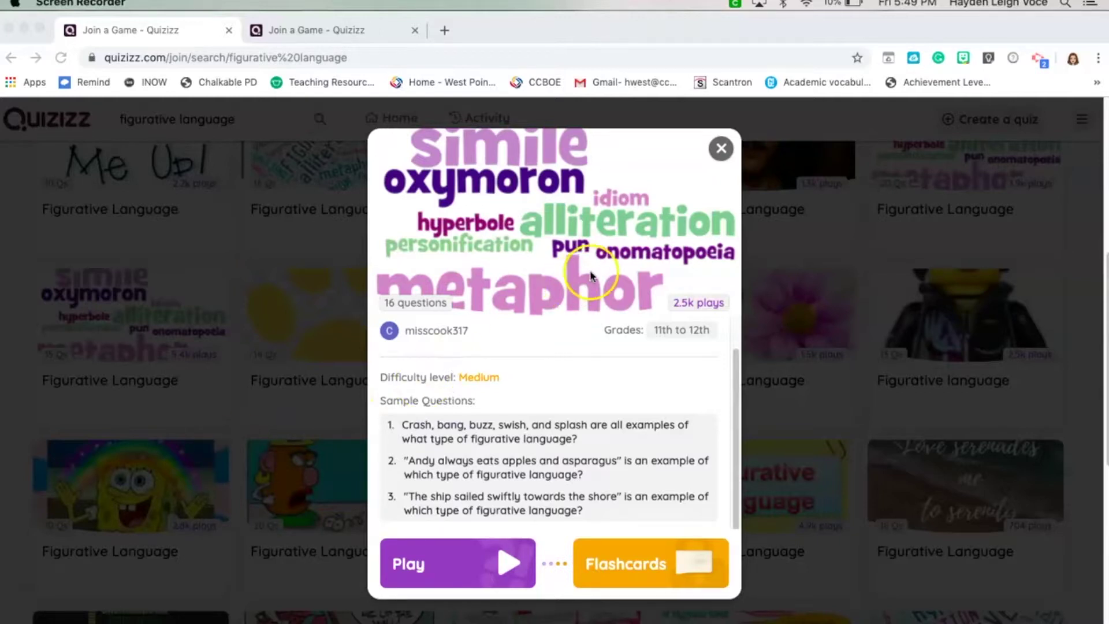
{"action": "left_click", "coordinate": [721, 150]}
{"action": "scroll", "coordinate": [667, 221], "scroll_direction": "up", "scroll_amount": 5}
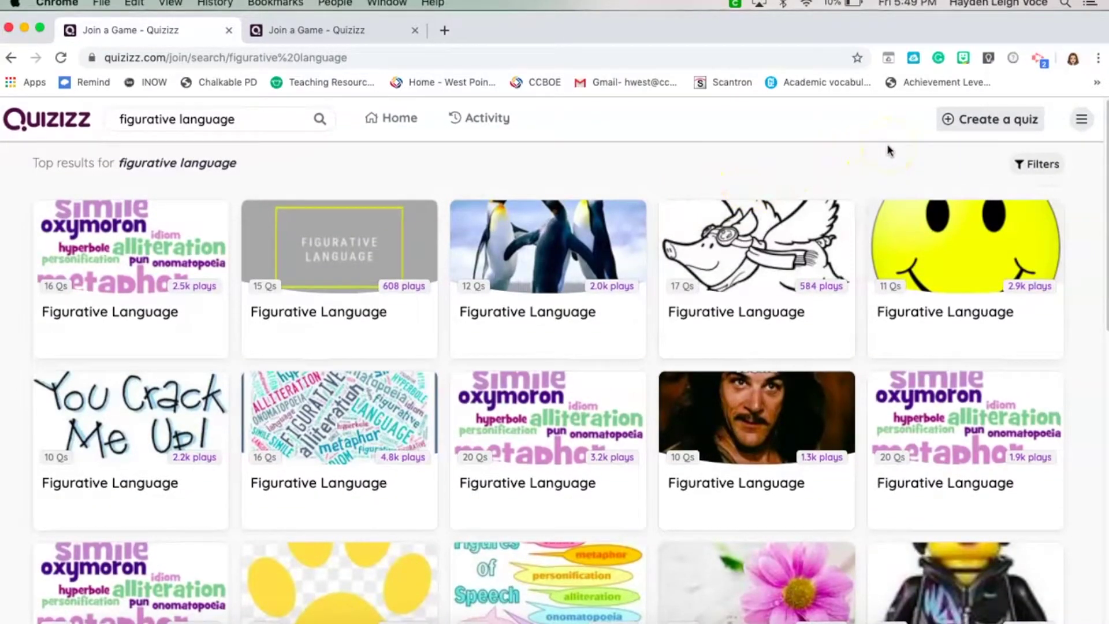
- Begin creating a new quiz and name it "Figurative Language"
{"action": "left_click", "coordinate": [966, 128]}
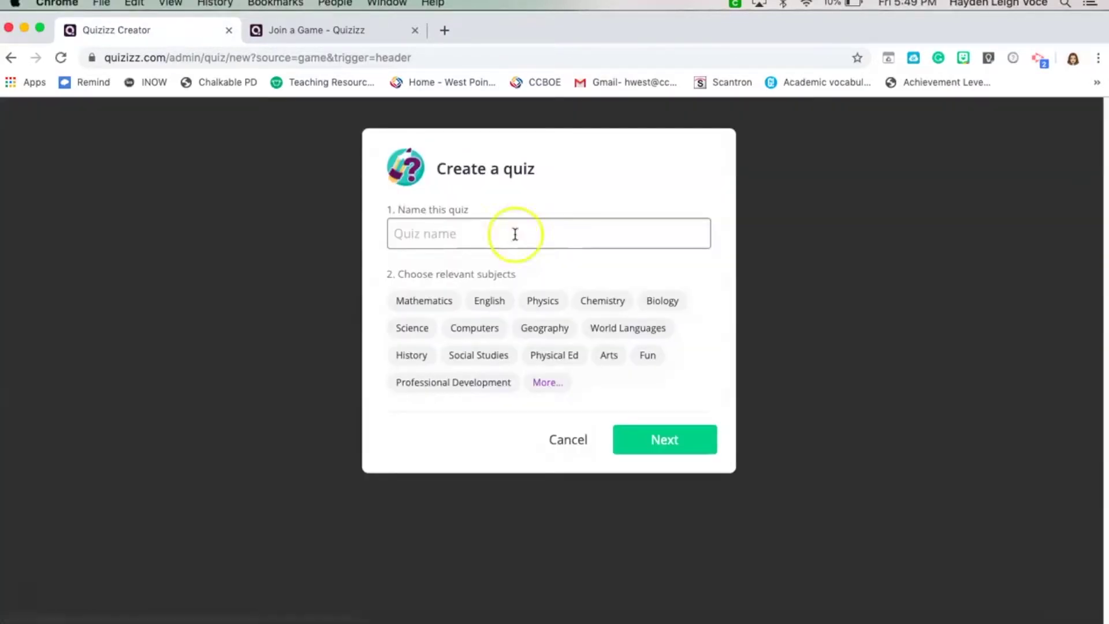
{"action": "left_click", "coordinate": [514, 234]}
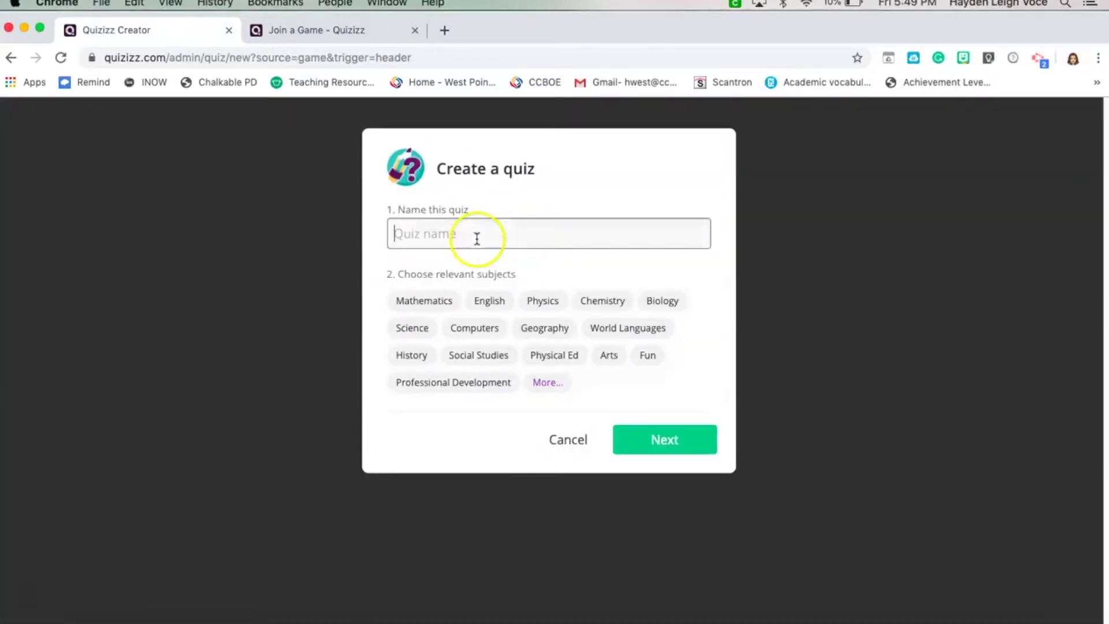
{"action": "type", "text": "Figu"}
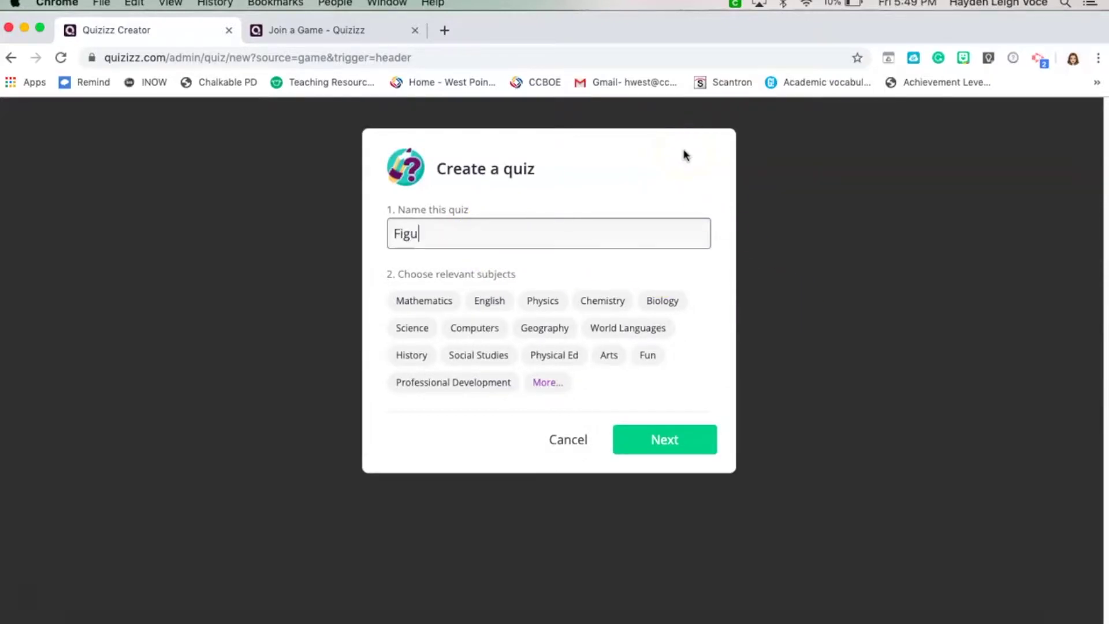
{"action": "type", "text": "rative Language"}
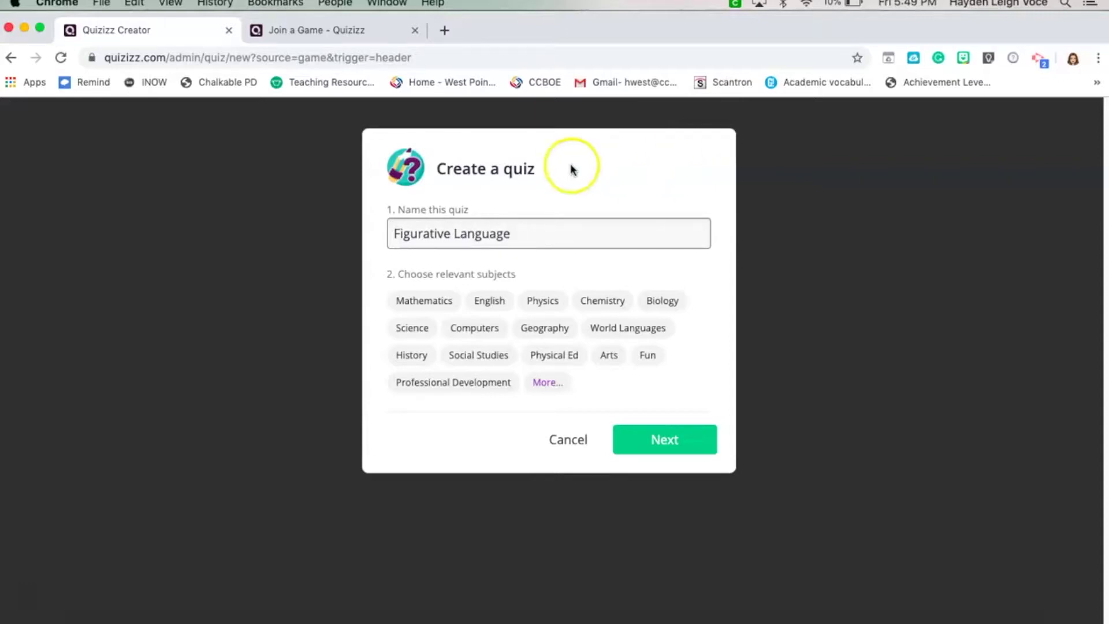
- Set the new quiz's subject to English and choose to teleport the first question from the Quizizz Library
{"action": "left_click", "coordinate": [484, 301]}
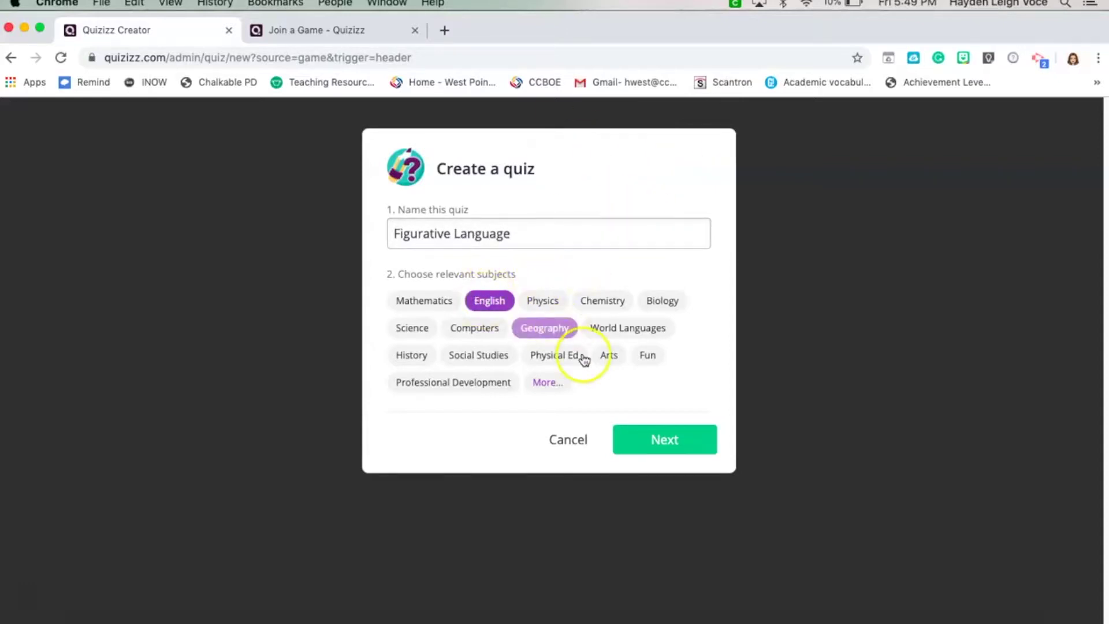
{"action": "left_click", "coordinate": [651, 439]}
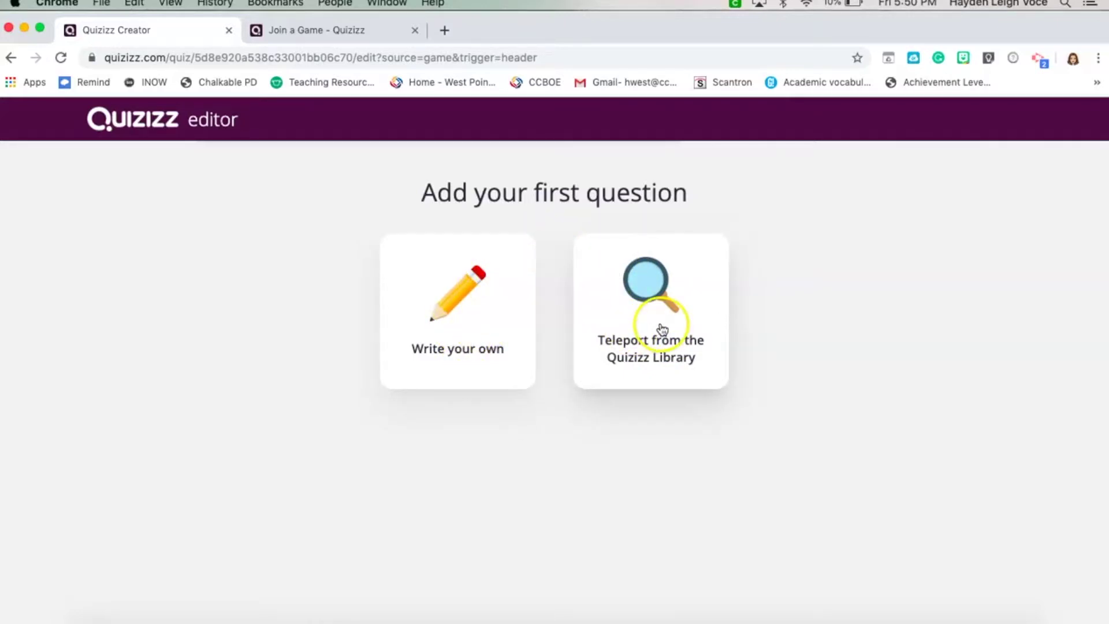
{"action": "left_click", "coordinate": [685, 303]}
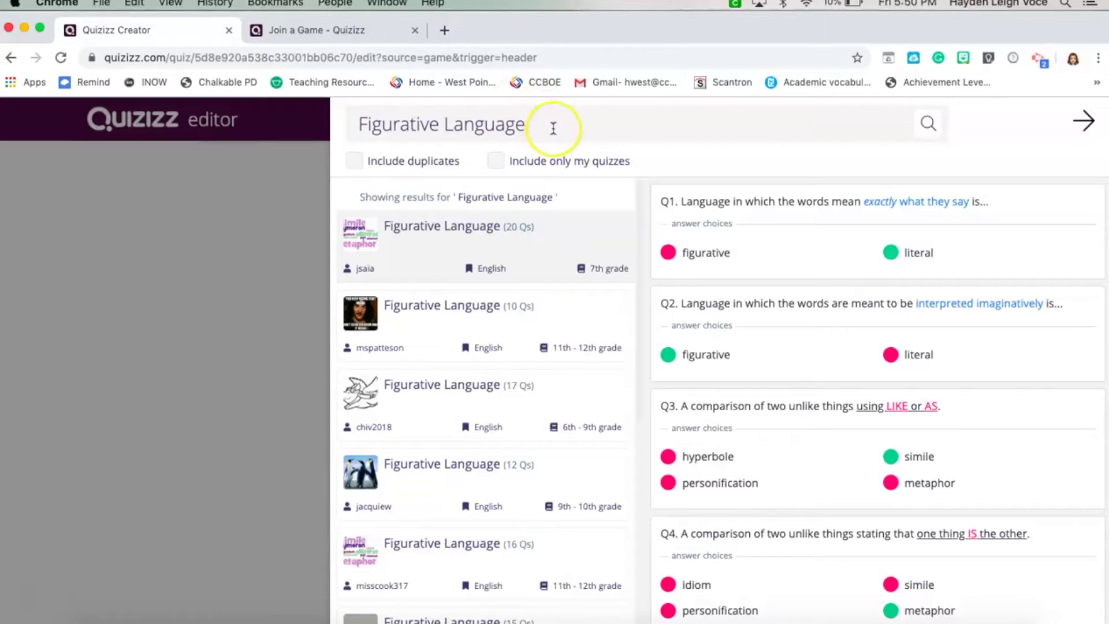
- Preview the first few Figurative Language results and teleport questions 1 and 2 from the 20-question 7th grade quiz
{"action": "left_click", "coordinate": [520, 319]}
{"action": "left_click", "coordinate": [524, 393]}
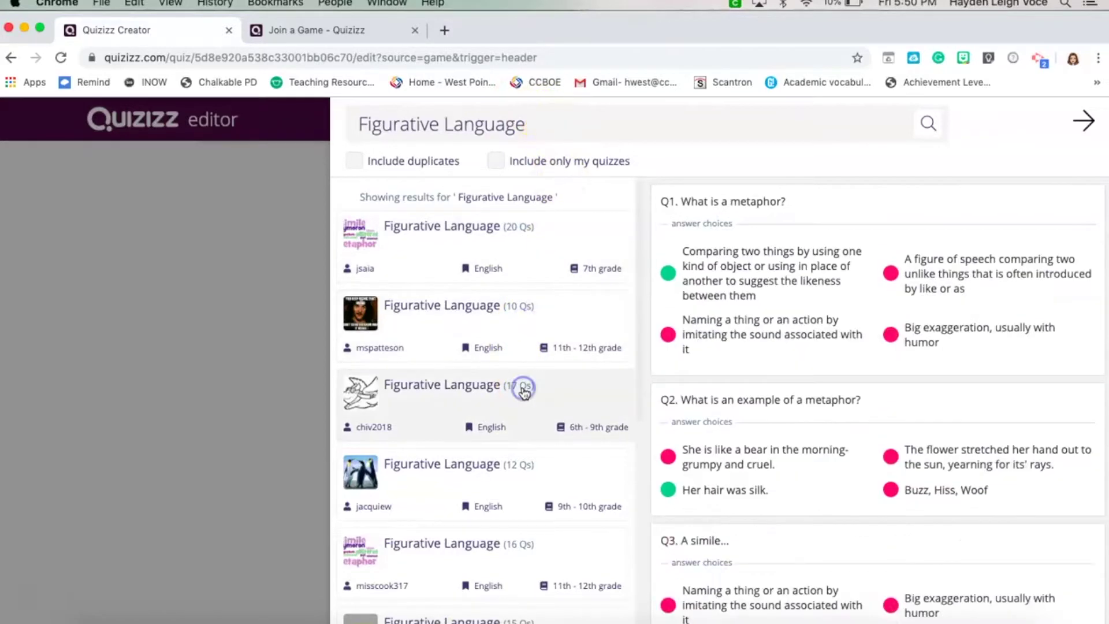
{"action": "left_click", "coordinate": [516, 236]}
{"action": "left_click", "coordinate": [1065, 213]}
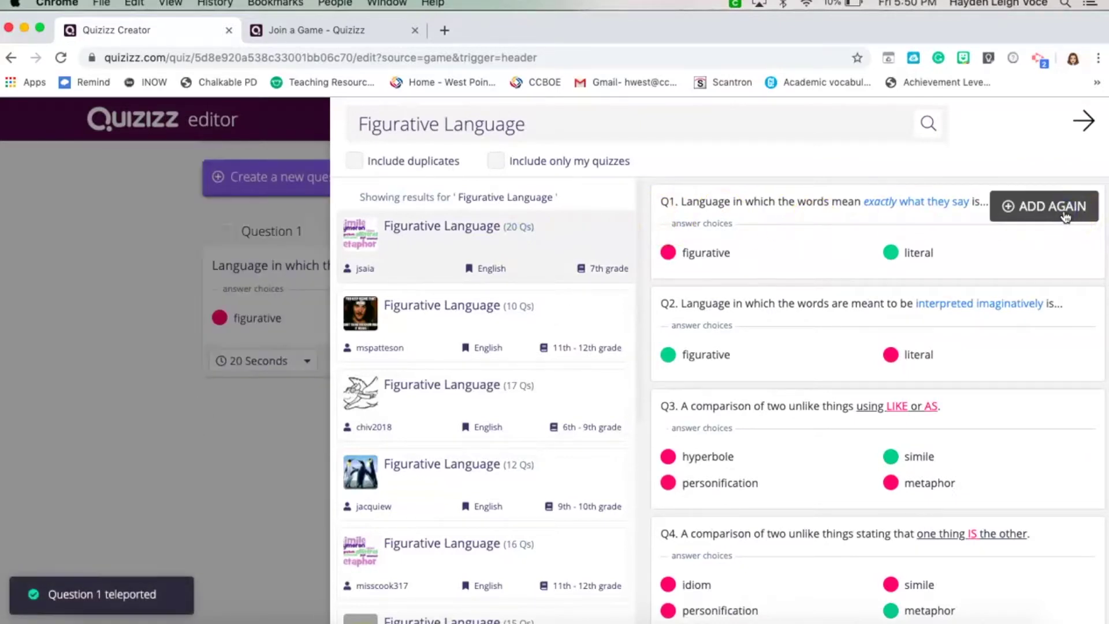
{"action": "left_click", "coordinate": [1058, 315]}
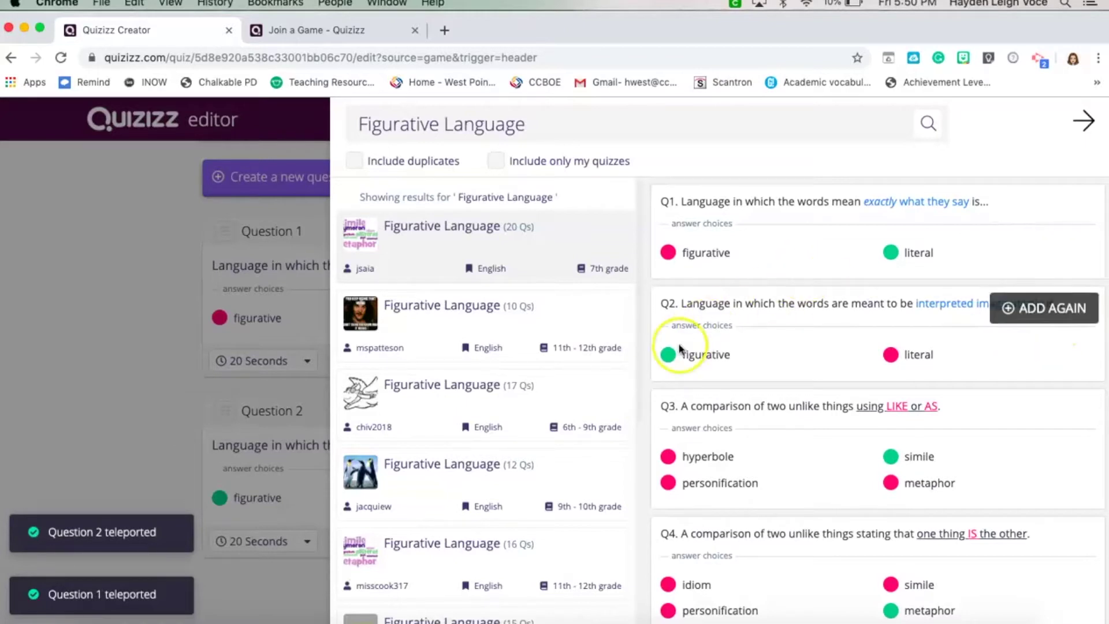
{"action": "left_click", "coordinate": [166, 283]}
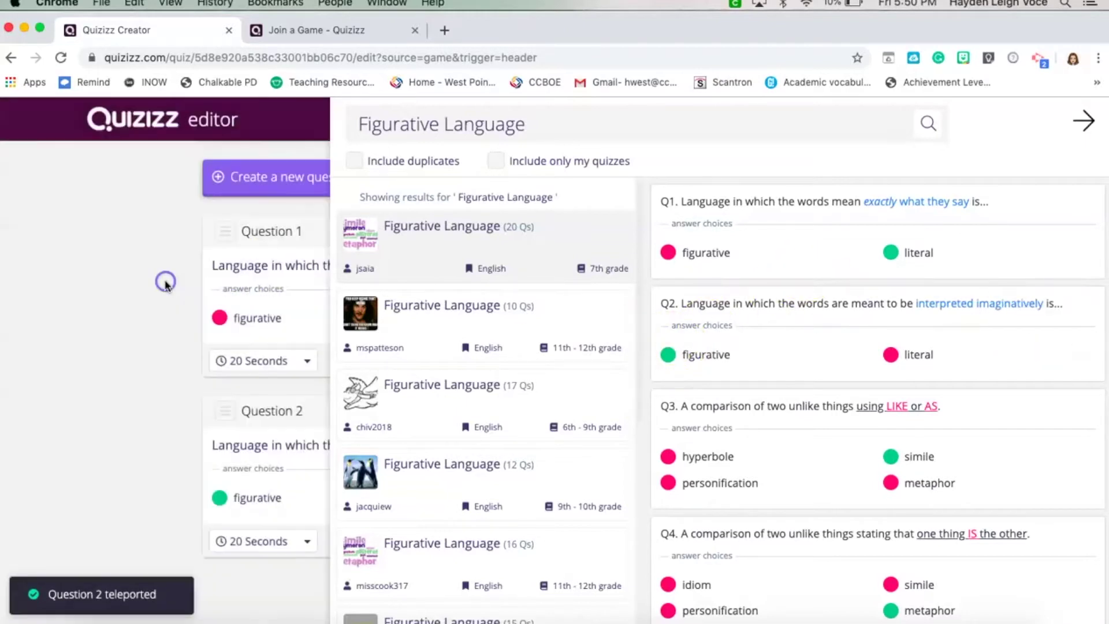
- Open a blank form for writing a new question and cancel it
{"action": "left_click", "coordinate": [290, 179]}
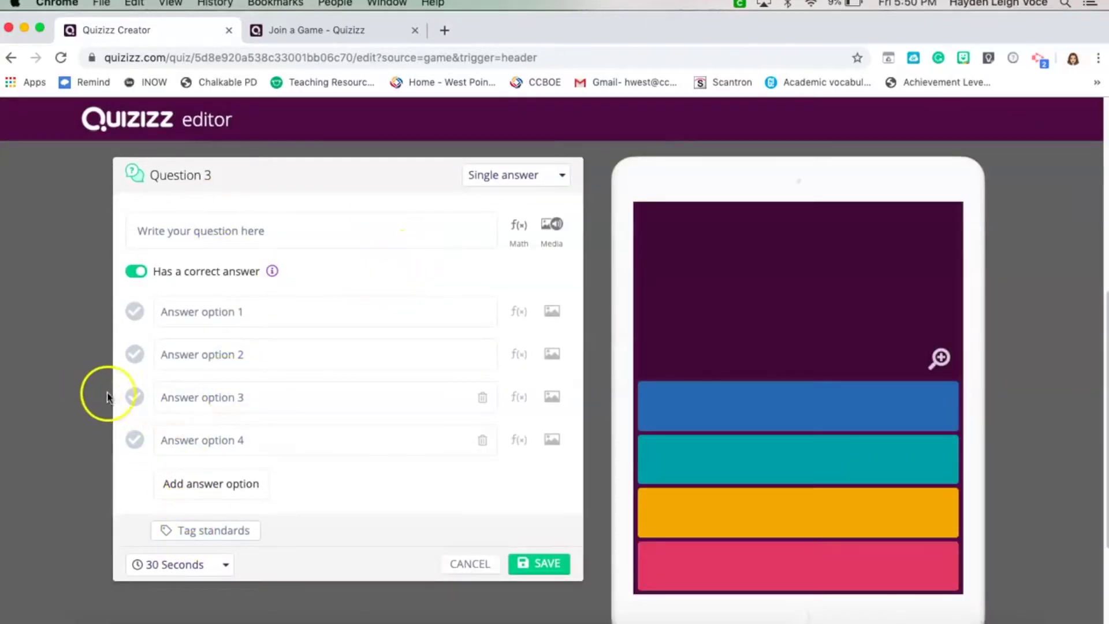
{"action": "left_click", "coordinate": [462, 563]}
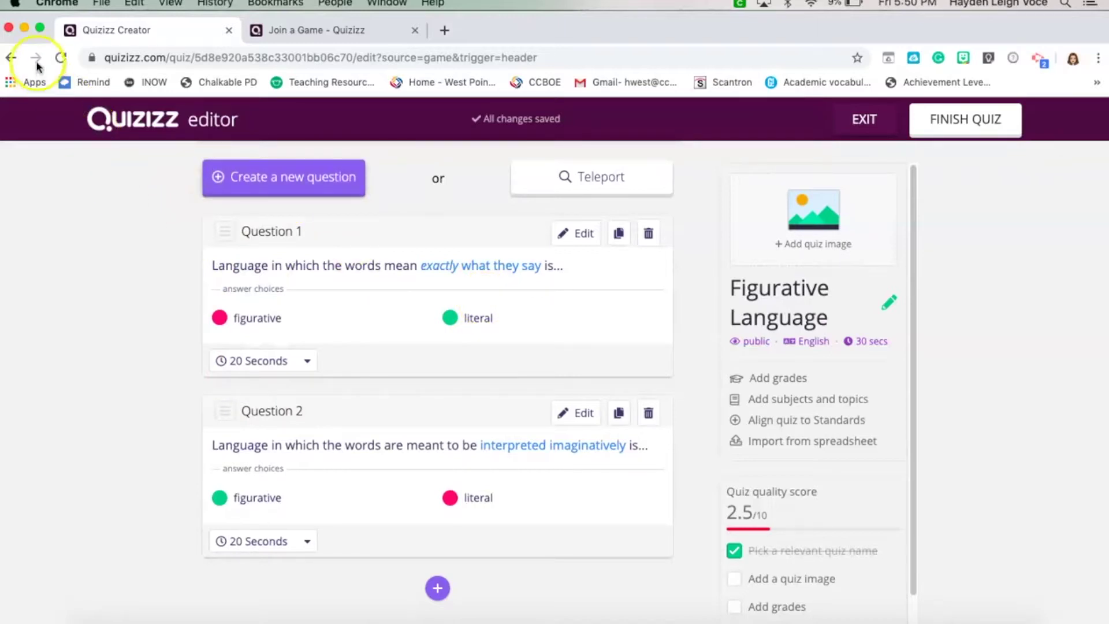
- Minimize the quiz editor window and open My quizzes in the teacher account's Quizizz window
{"action": "left_click", "coordinate": [23, 30]}
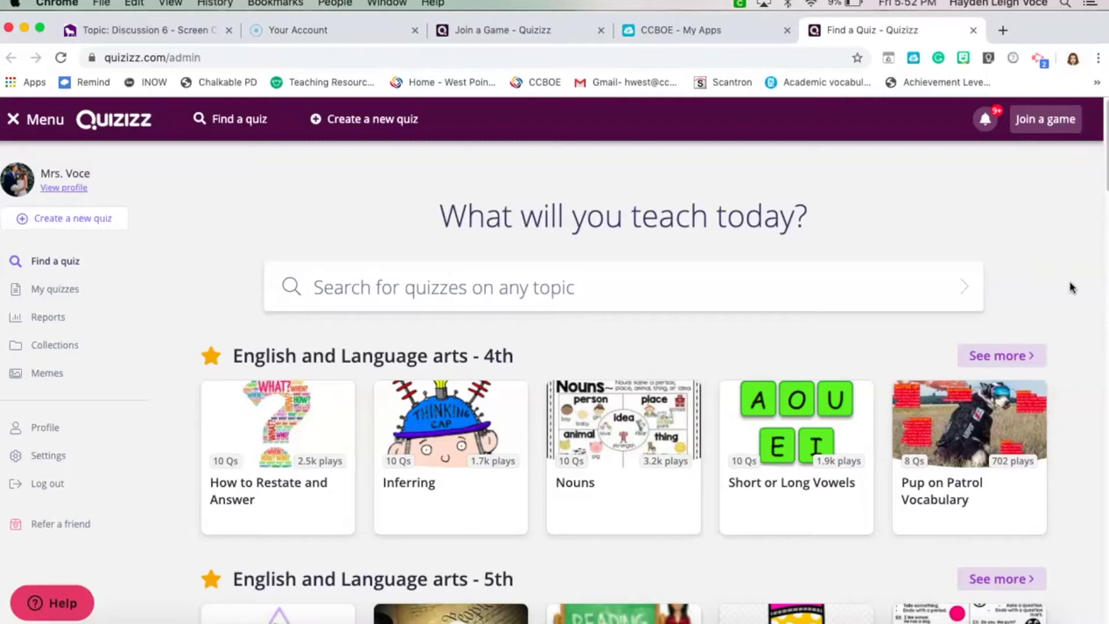
{"action": "scroll", "coordinate": [1039, 285], "scroll_direction": "down", "scroll_amount": 3}
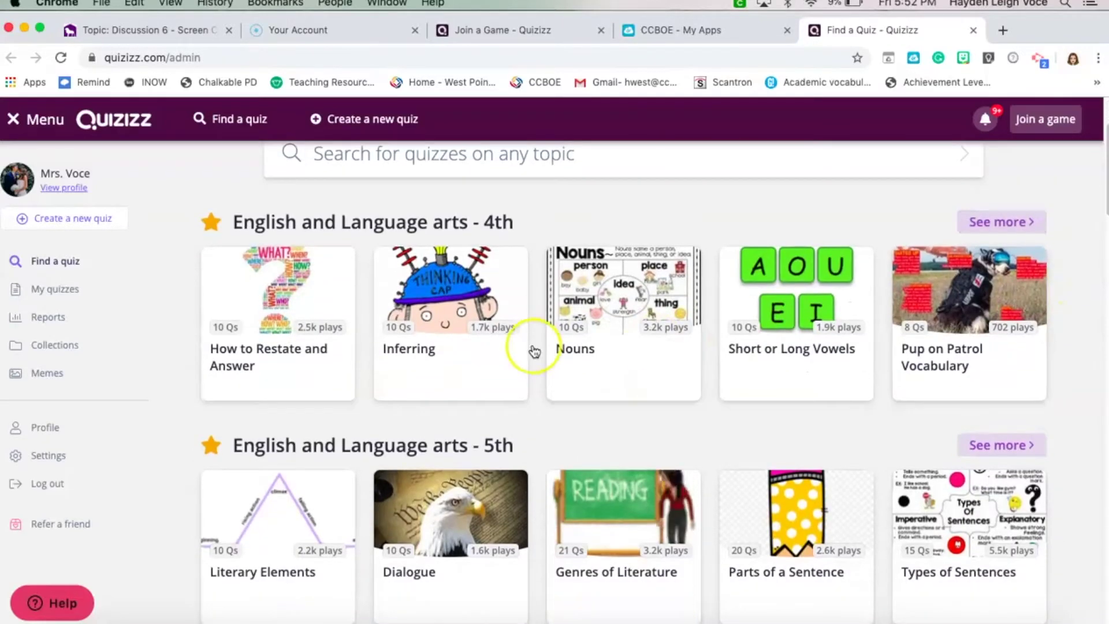
{"action": "left_click", "coordinate": [135, 299]}
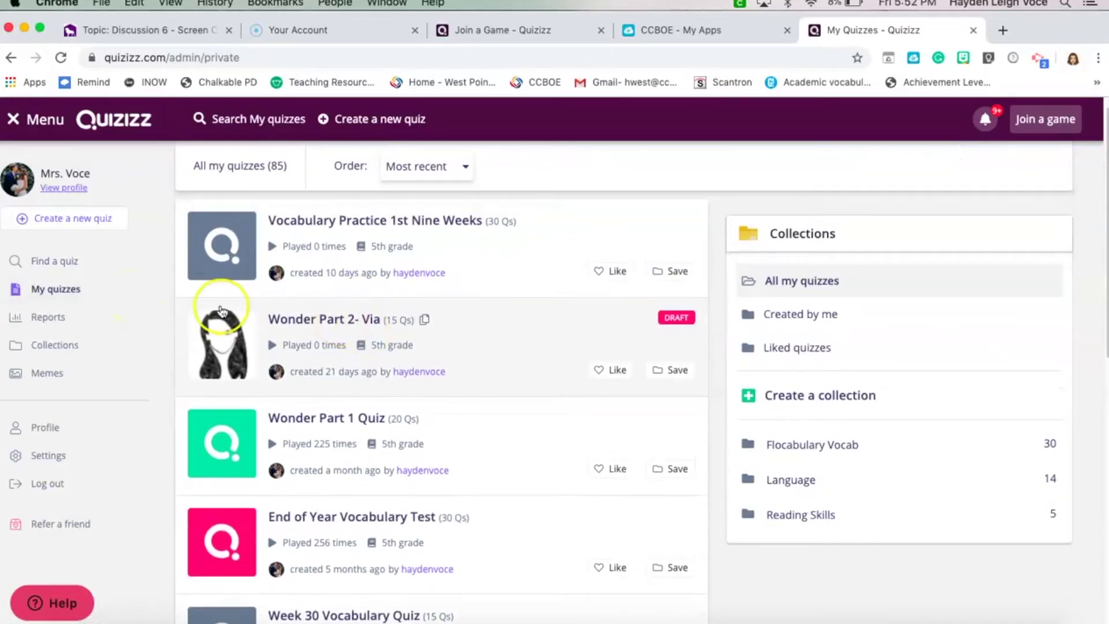
- Look through the teacher account's list of quizzes and return to its beginning
{"action": "scroll", "coordinate": [220, 310], "scroll_direction": "down", "scroll_amount": 15}
{"action": "scroll", "coordinate": [321, 348], "scroll_direction": "down", "scroll_amount": 14}
{"action": "scroll", "coordinate": [321, 348], "scroll_direction": "up", "scroll_amount": 5}
{"action": "scroll", "coordinate": [320, 349], "scroll_direction": "up", "scroll_amount": 14}
{"action": "scroll", "coordinate": [321, 348], "scroll_direction": "up", "scroll_amount": 6}
{"action": "scroll", "coordinate": [321, 348], "scroll_direction": "up", "scroll_amount": 6}
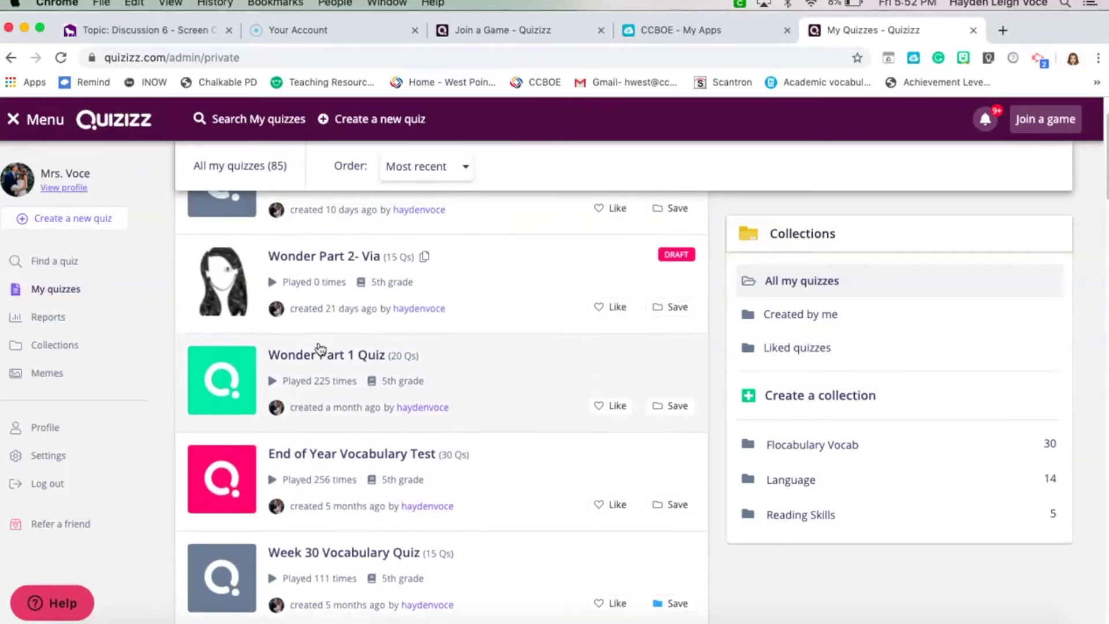
{"action": "scroll", "coordinate": [321, 348], "scroll_direction": "up", "scroll_amount": 2}
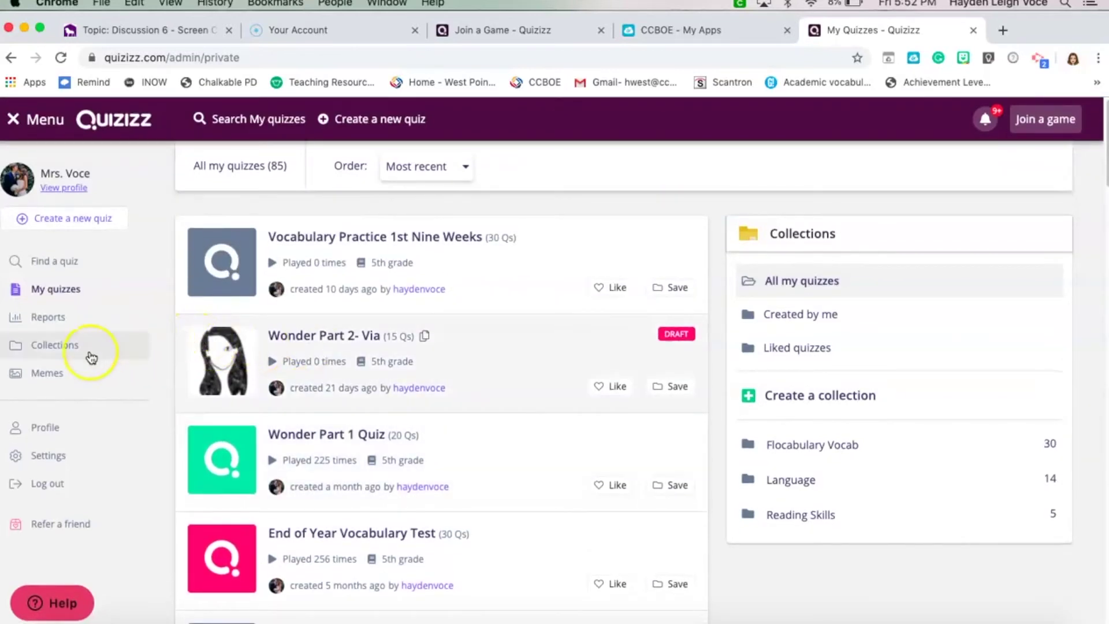
- View the teacher account's quiz collections, and look through the reports of completed games
{"action": "left_click", "coordinate": [71, 351]}
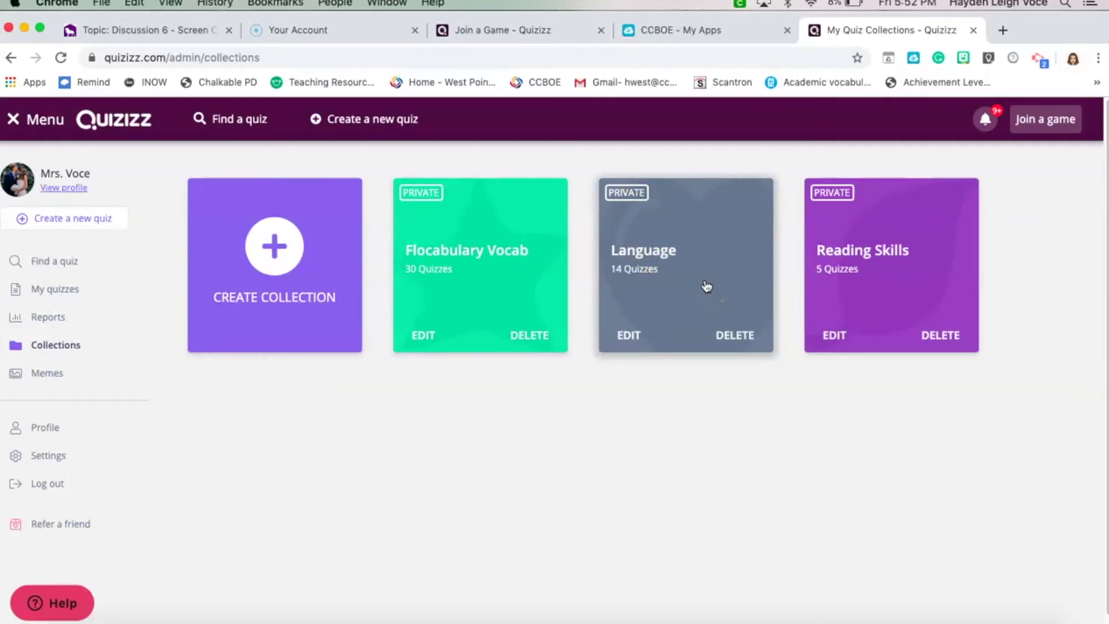
{"action": "left_click", "coordinate": [68, 317]}
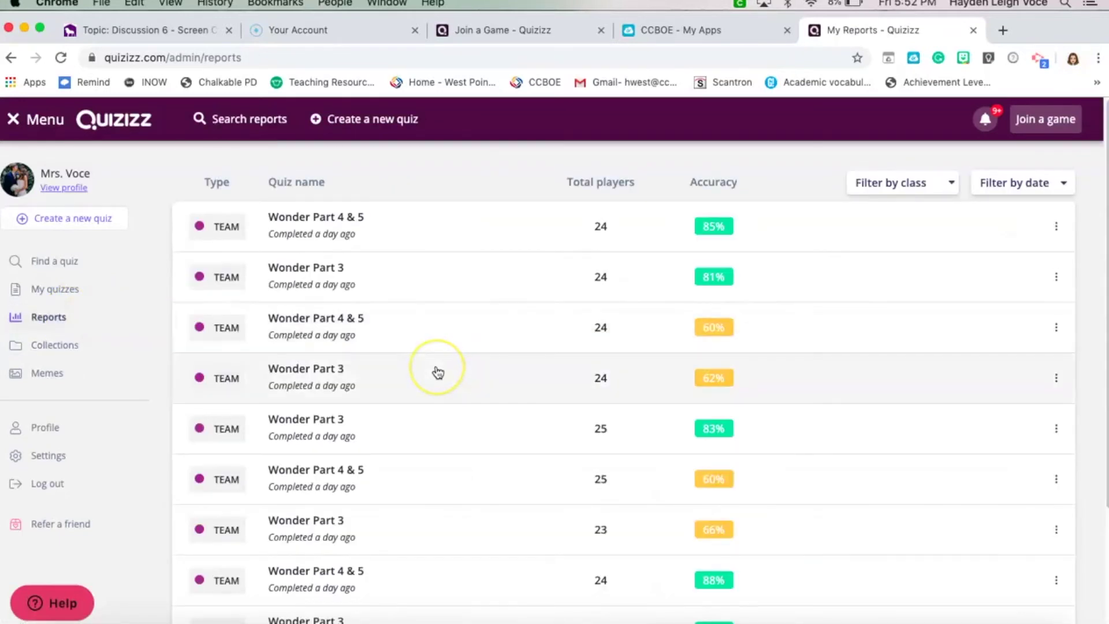
{"action": "scroll", "coordinate": [438, 371], "scroll_direction": "down", "scroll_amount": 2}
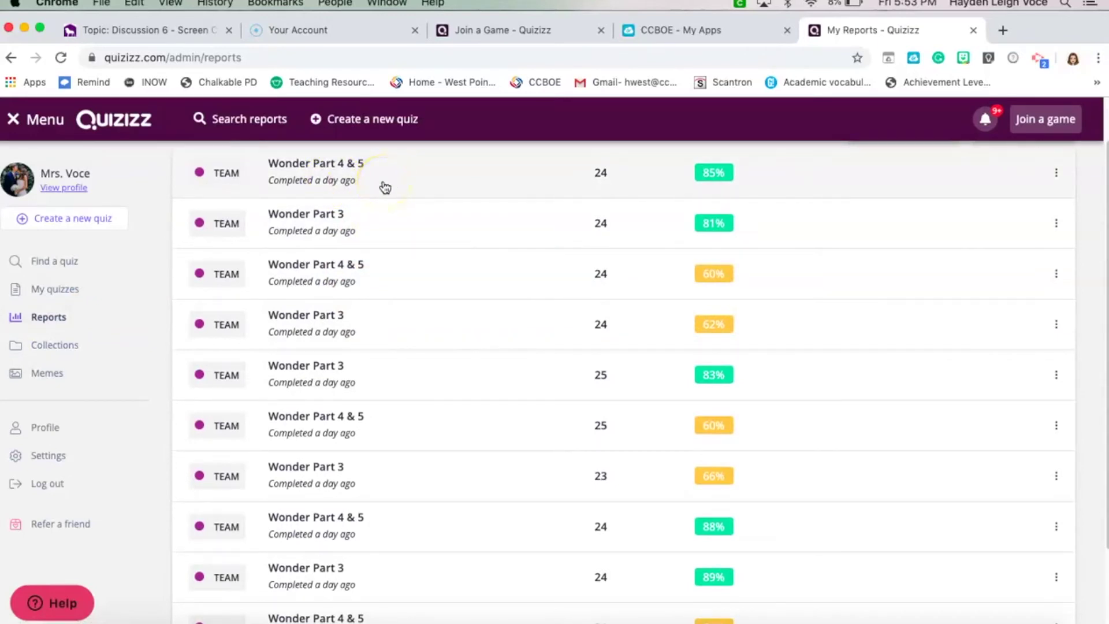
{"action": "scroll", "coordinate": [422, 188], "scroll_direction": "up", "scroll_amount": 2}
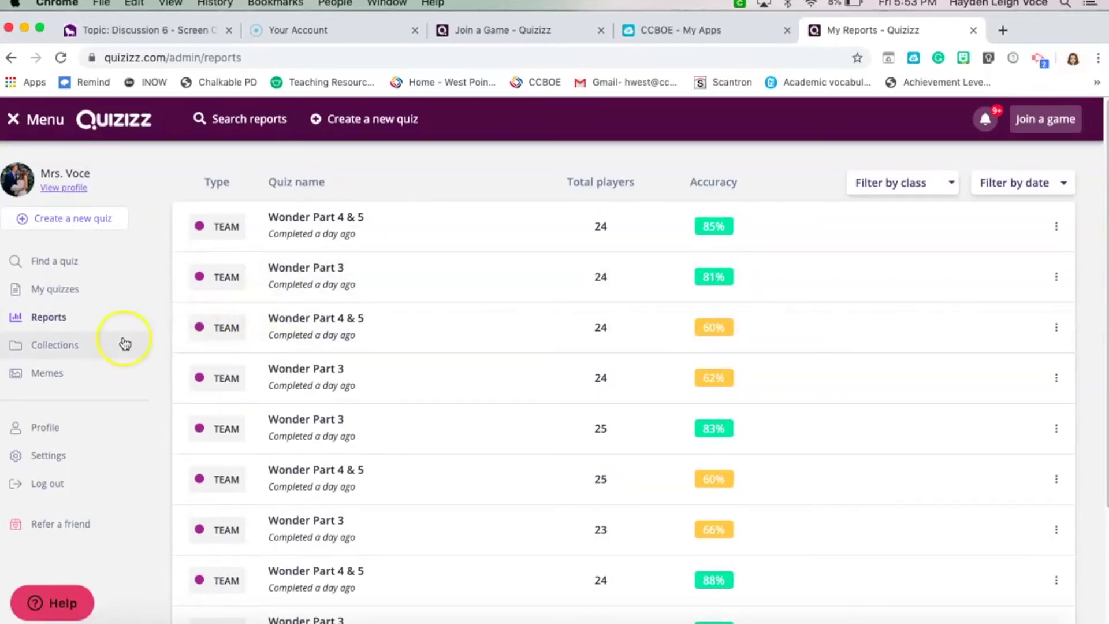
- Return to the teacher account's My quizzes list
{"action": "left_click", "coordinate": [59, 289]}
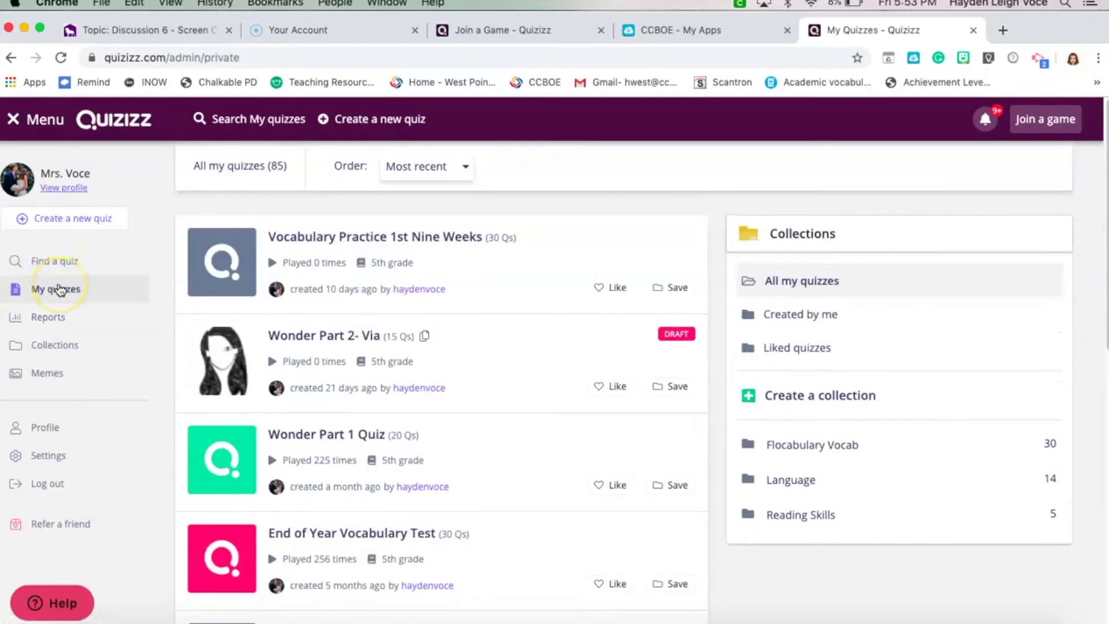
{"action": "left_click", "coordinate": [247, 197]}
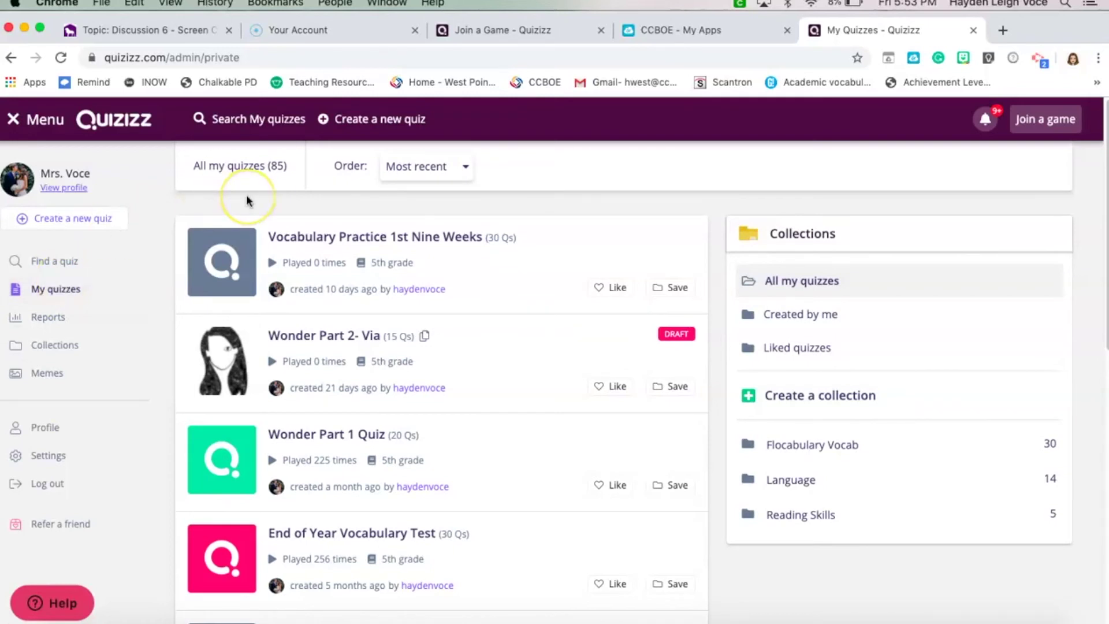